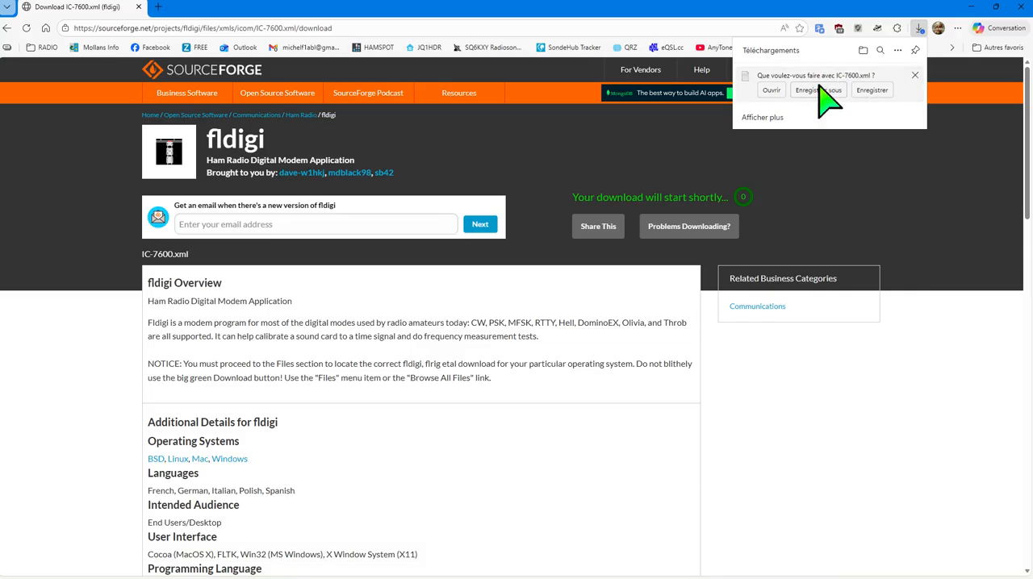
Start saving IC-7600.xml to a chosen location and browse to the user's profile folder inside Utilisateurs on drive C:.
left_click(818, 90)
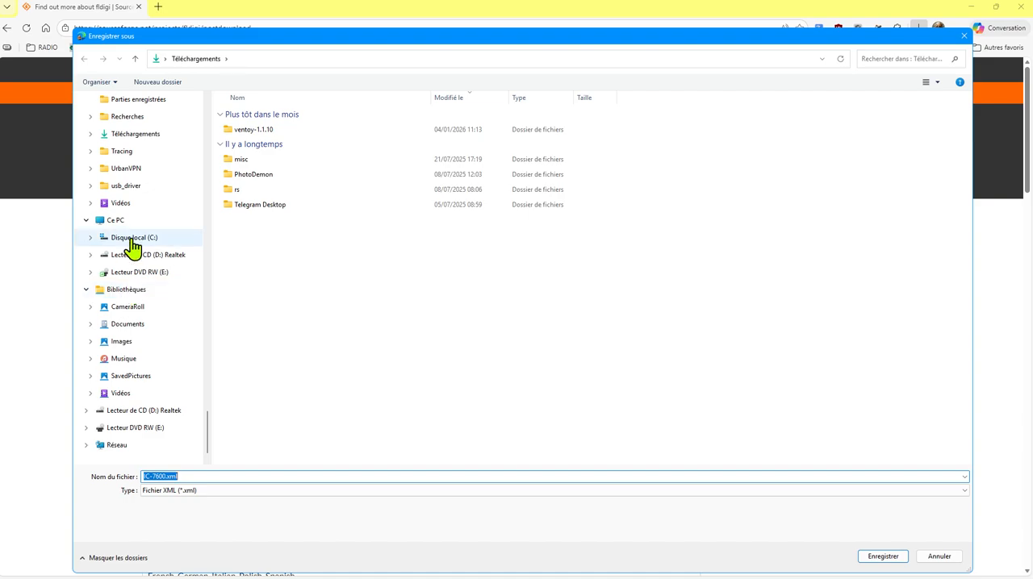
left_click(129, 239)
scroll(299, 375, "down", 4)
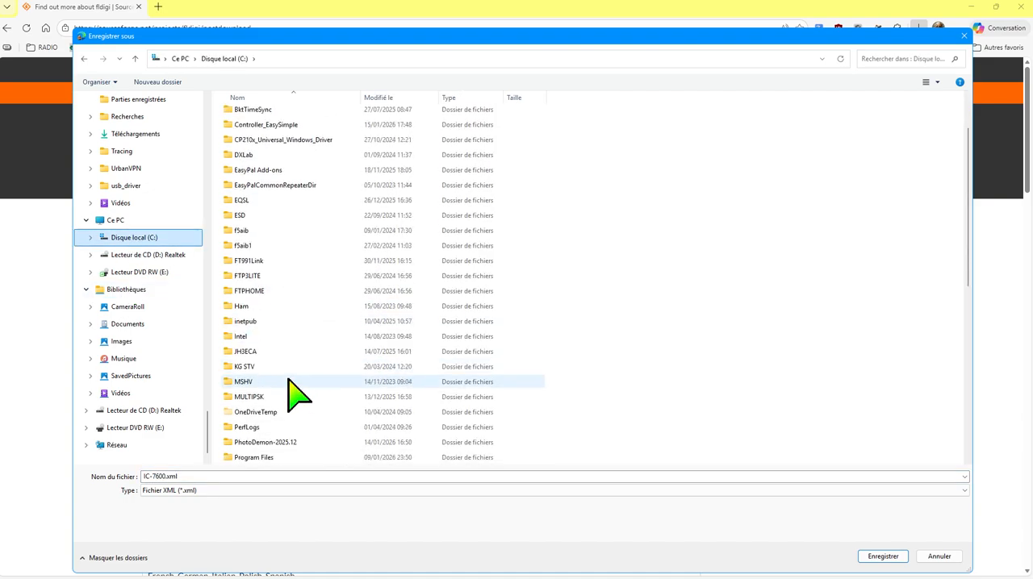
scroll(270, 419, "down", 2)
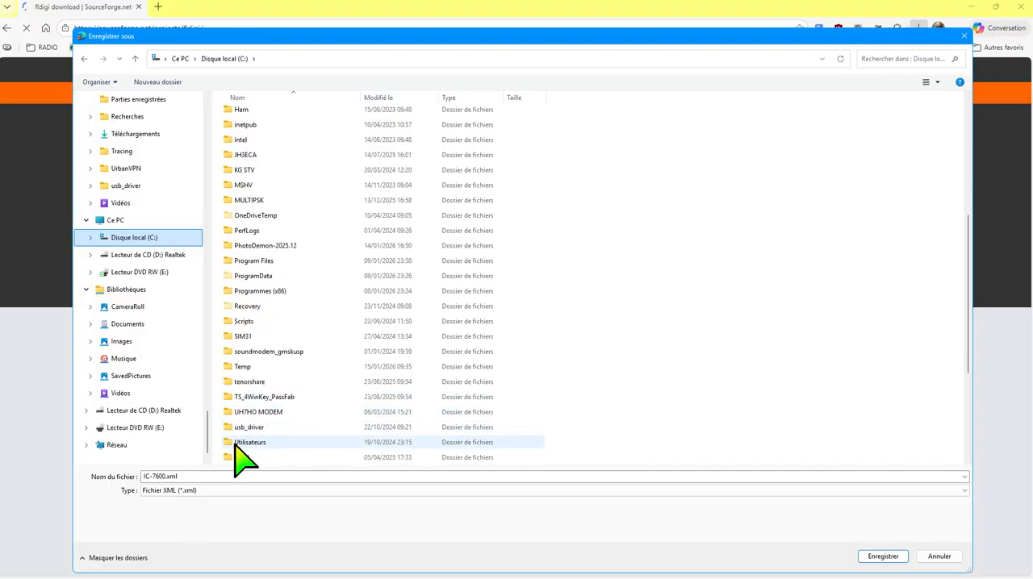
left_click(235, 443)
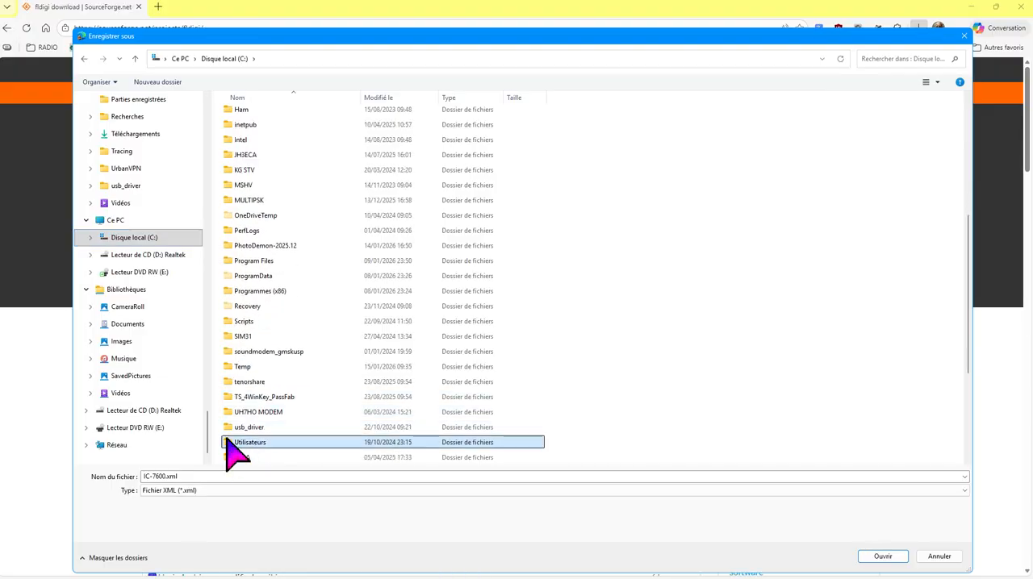
double_click(232, 445)
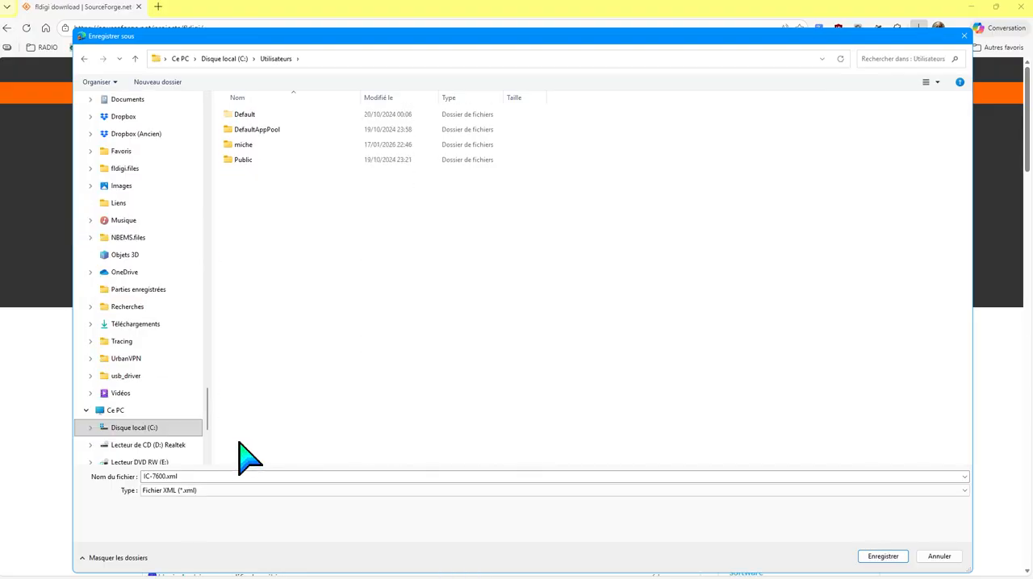
left_click(236, 147)
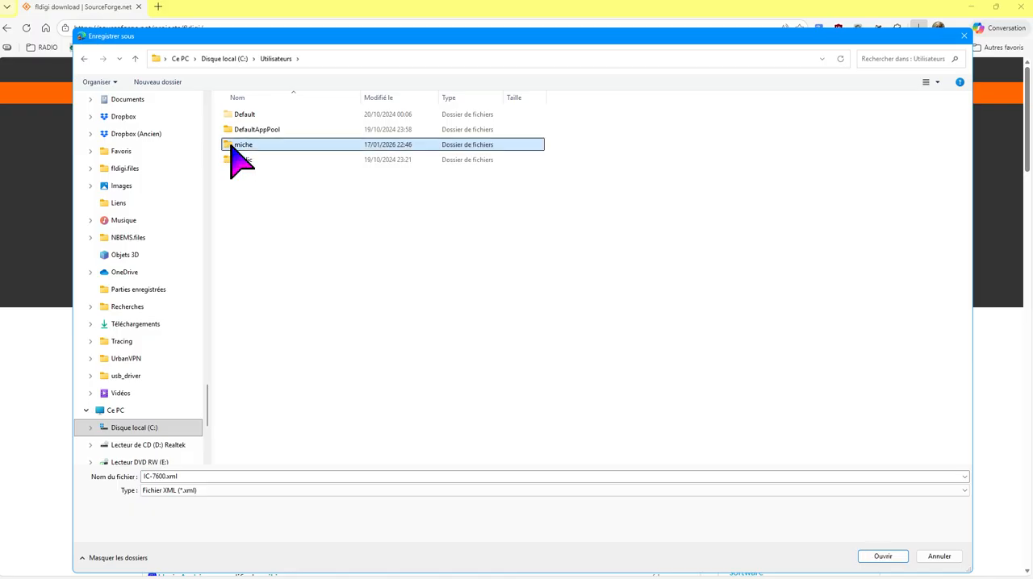
double_click(231, 147)
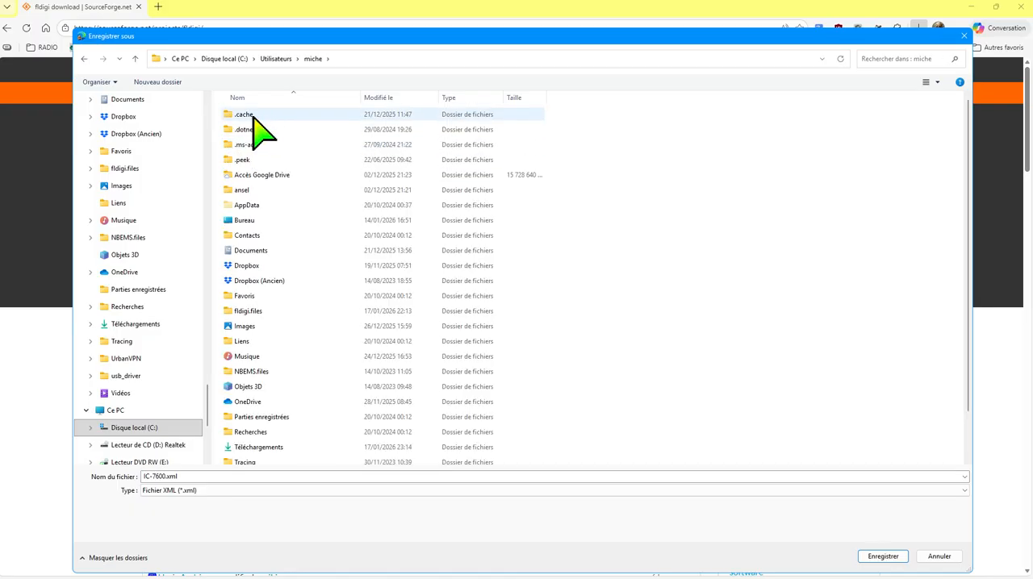
Browse to the fldigi.files\rigs folder as the save location, and cancel the IC-7600.xml download.
left_click(232, 316)
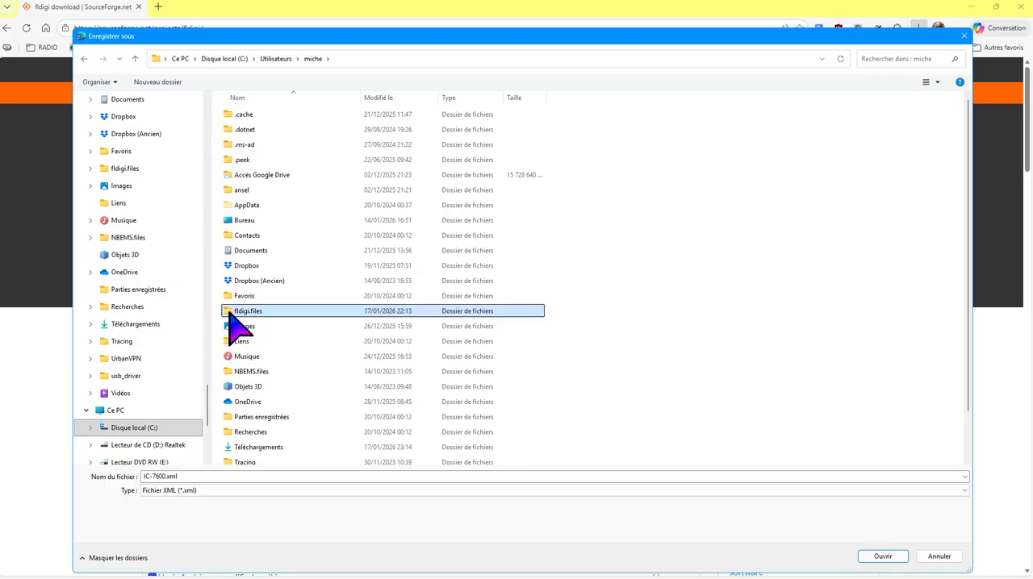
double_click(230, 314)
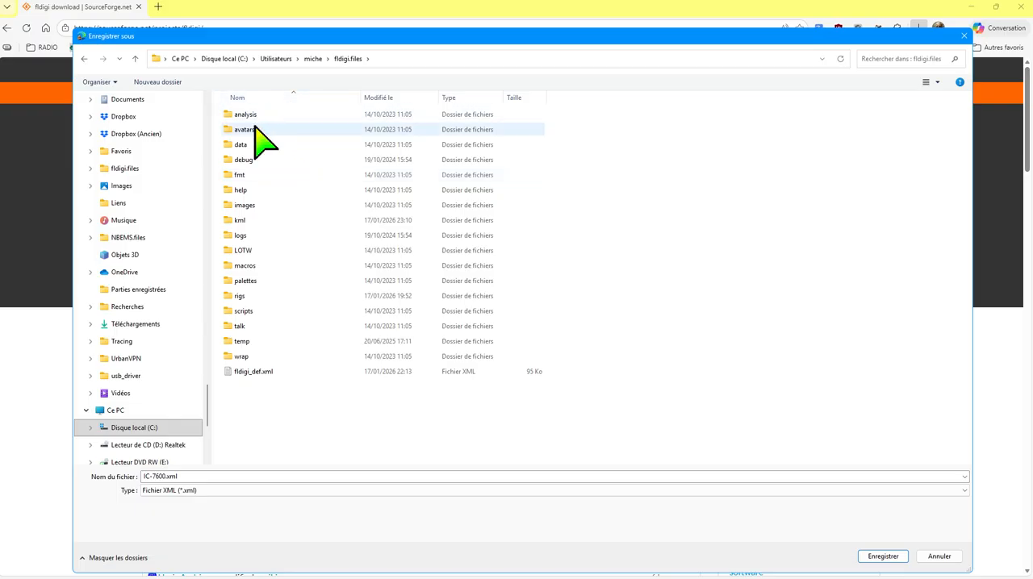
double_click(234, 297)
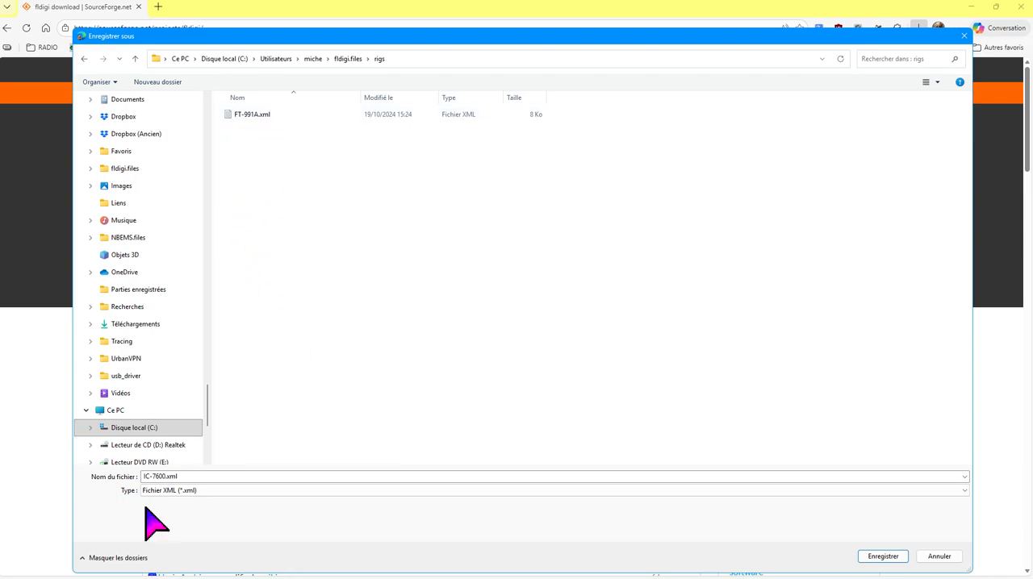
left_click(947, 563)
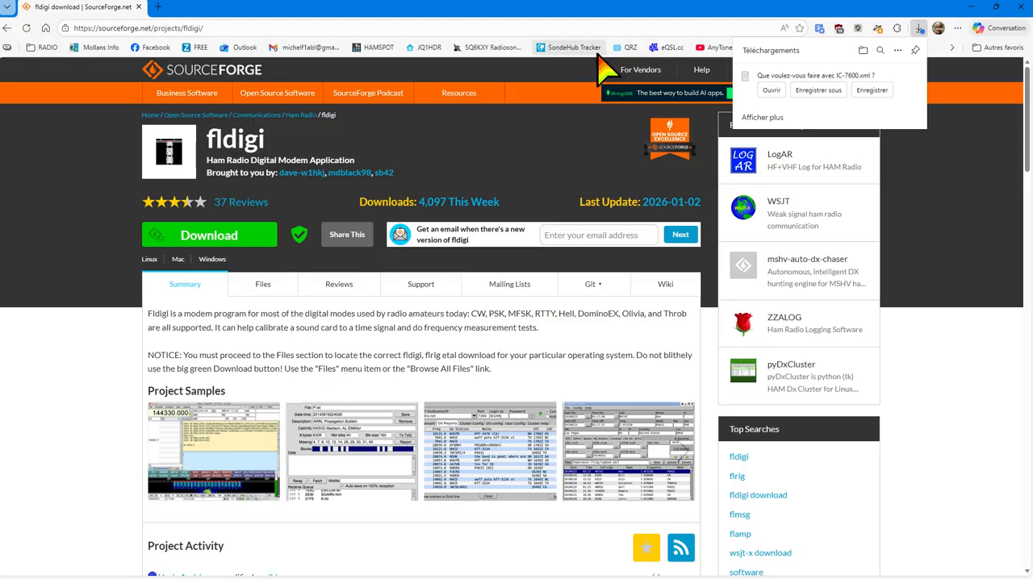
left_click(914, 75)
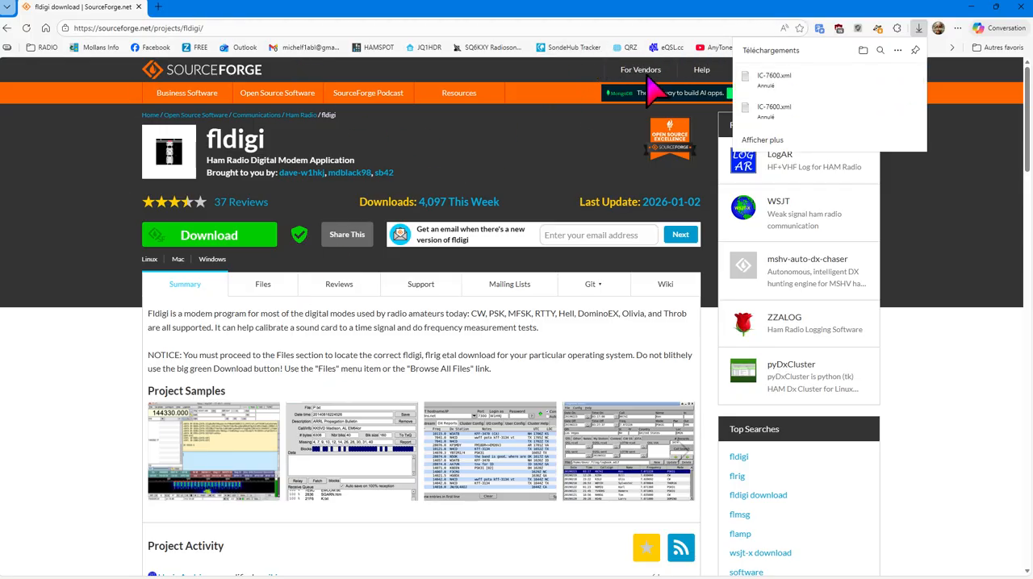
Minimize the browser to switch to fldigi and open its configuration dialog.
left_click(974, 7)
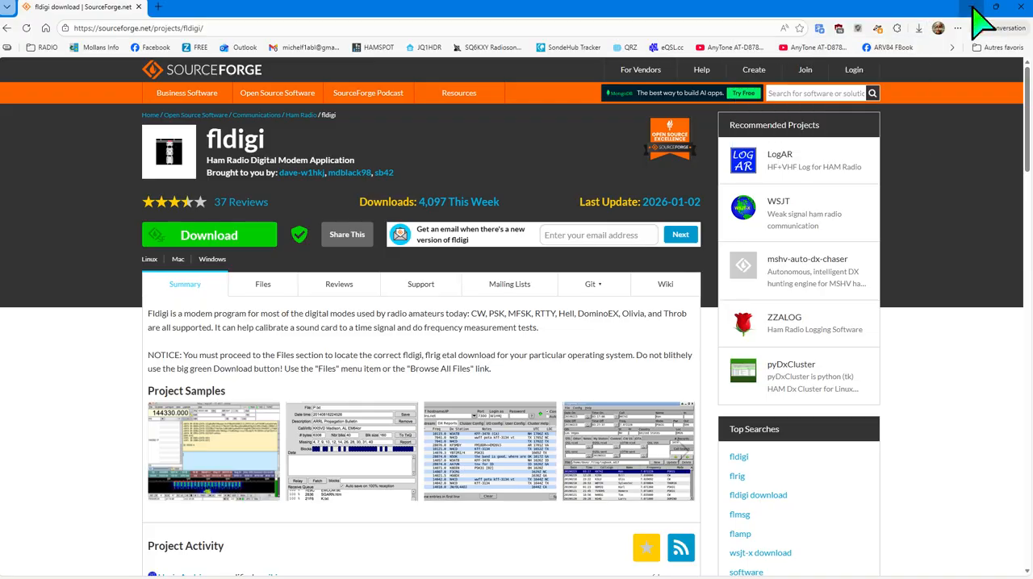
left_click(976, 10)
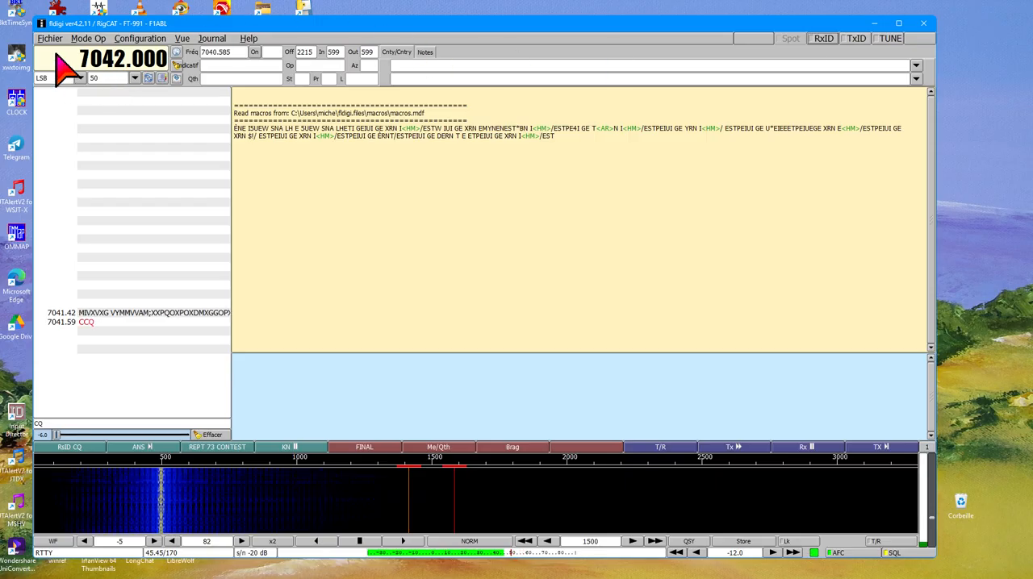
left_click(152, 40)
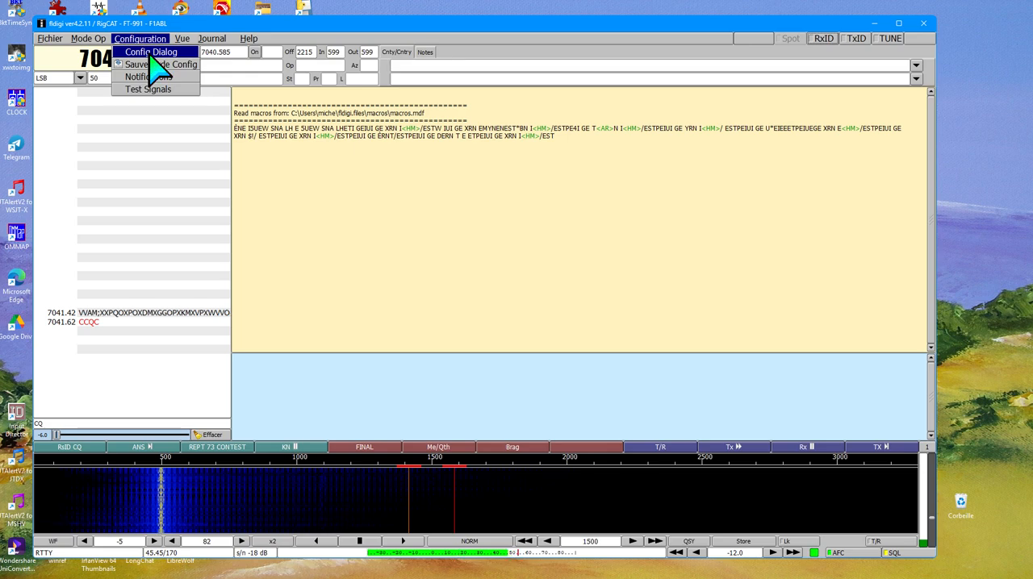
left_click(150, 53)
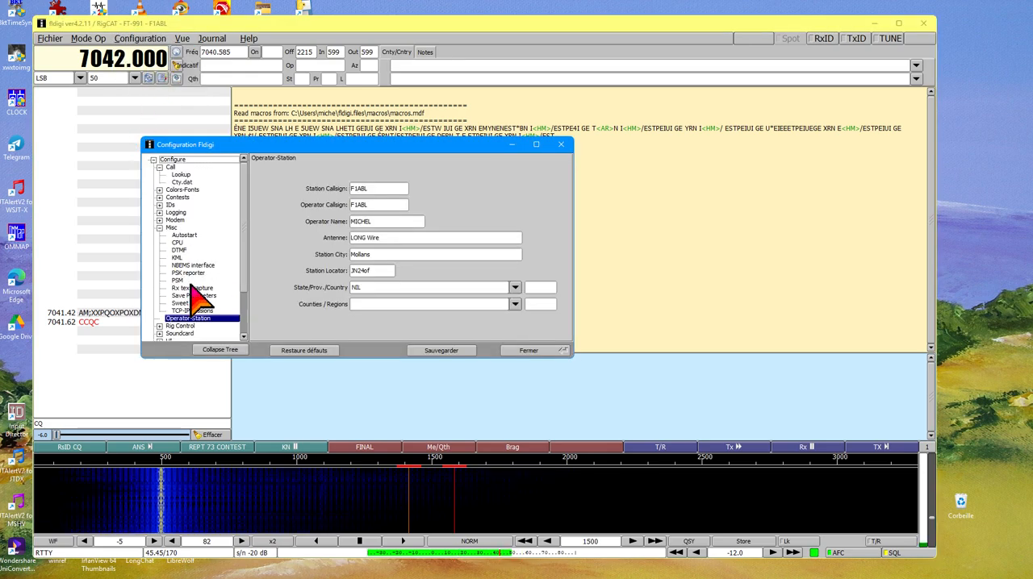
Look at the General page of the UI settings, including the interface language option.
scroll(192, 282, "down", 3)
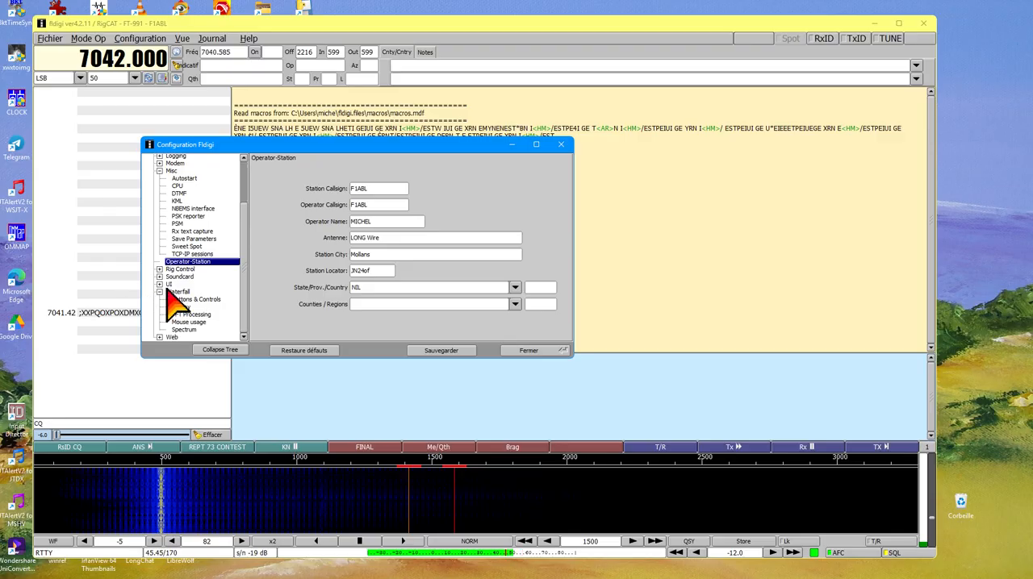
left_click(162, 285)
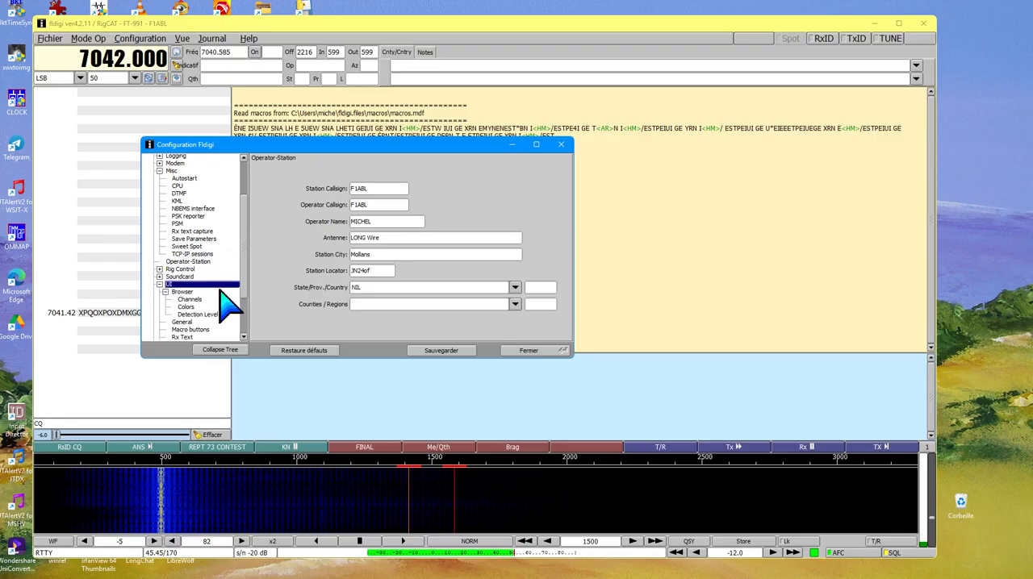
left_click(180, 323)
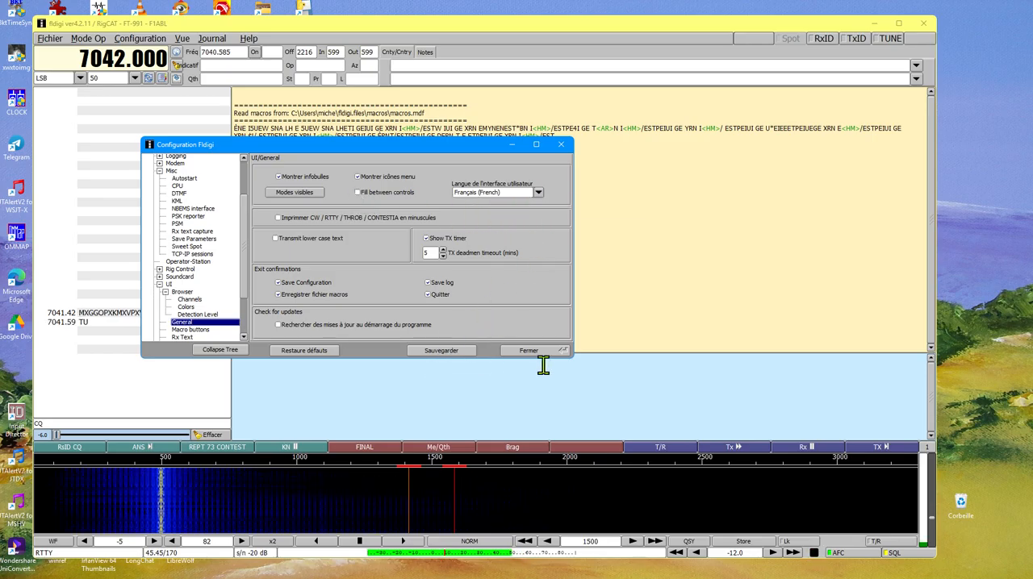
Open the CAT (rigcat) settings page under Rig Control.
left_click(160, 269)
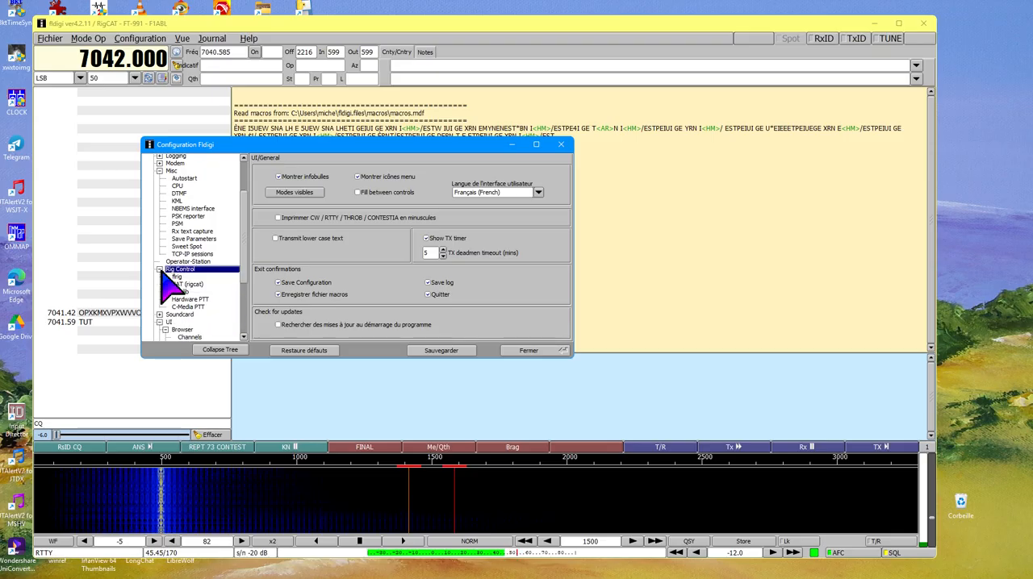
left_click(183, 270)
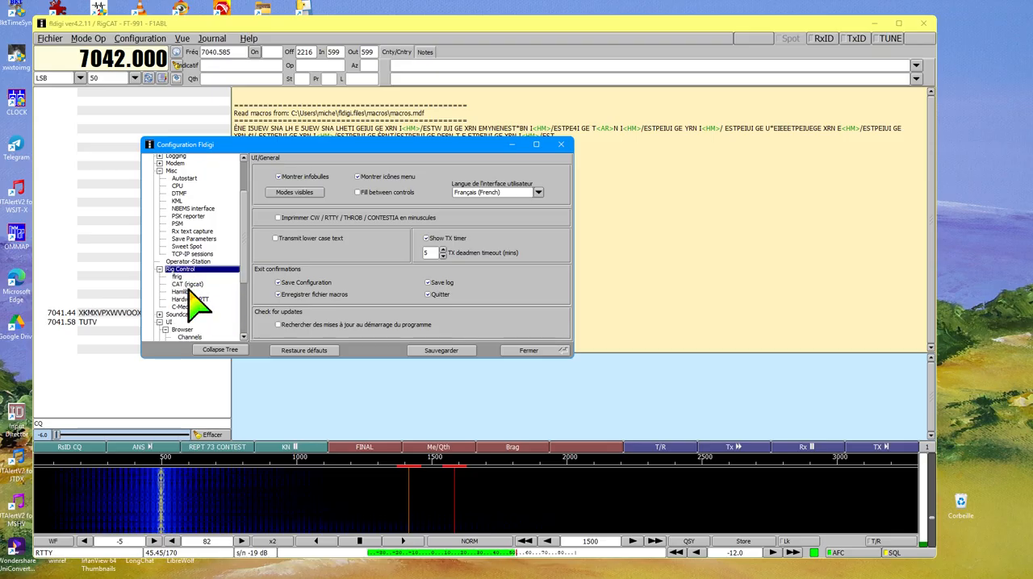
left_click(187, 284)
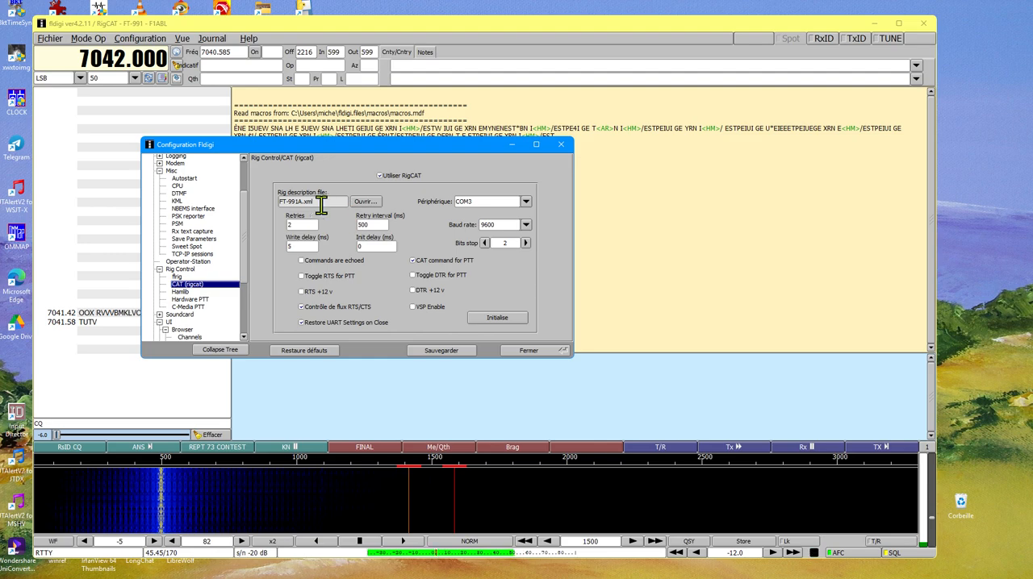
Start choosing the rig description file and browse to the Utilisateurs folder on drive C:.
left_click(363, 203)
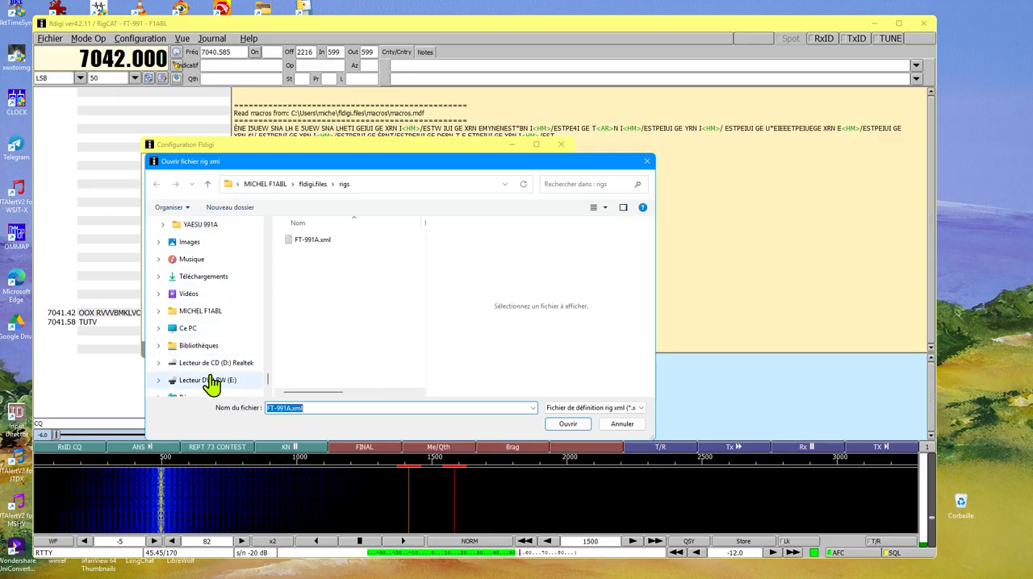
left_click(187, 335)
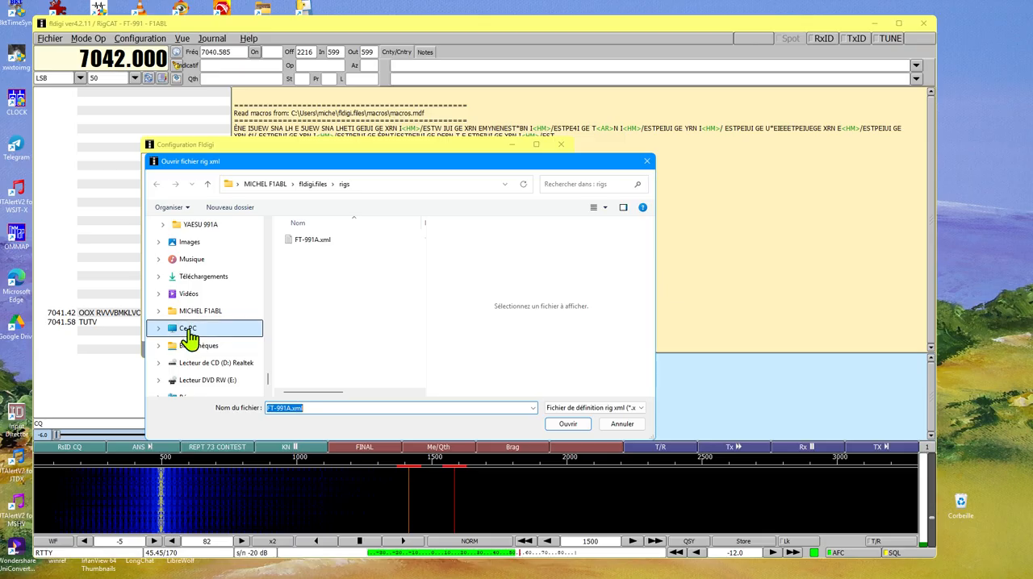
left_click(309, 261)
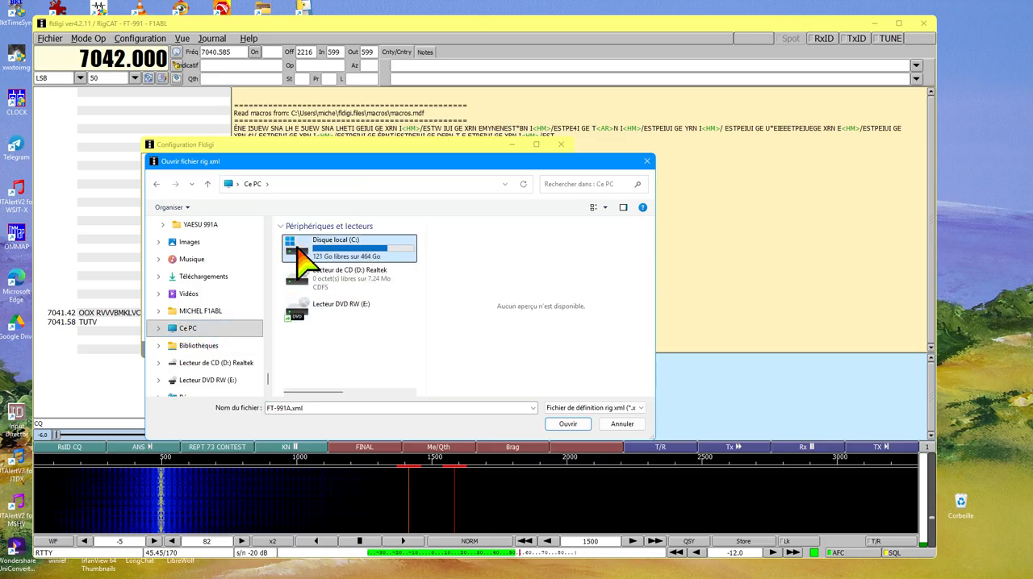
double_click(303, 260)
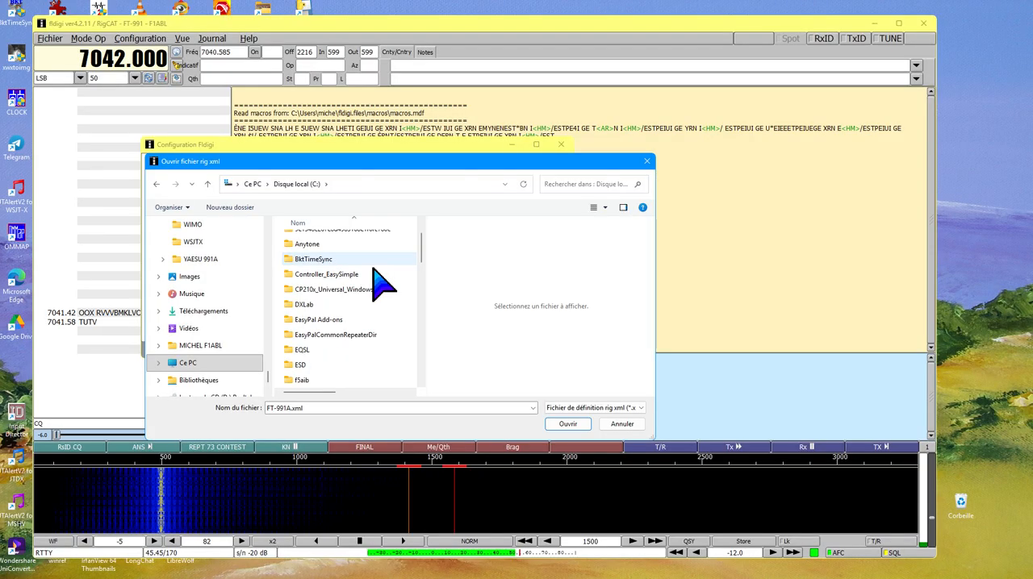
scroll(383, 283, "down", 3)
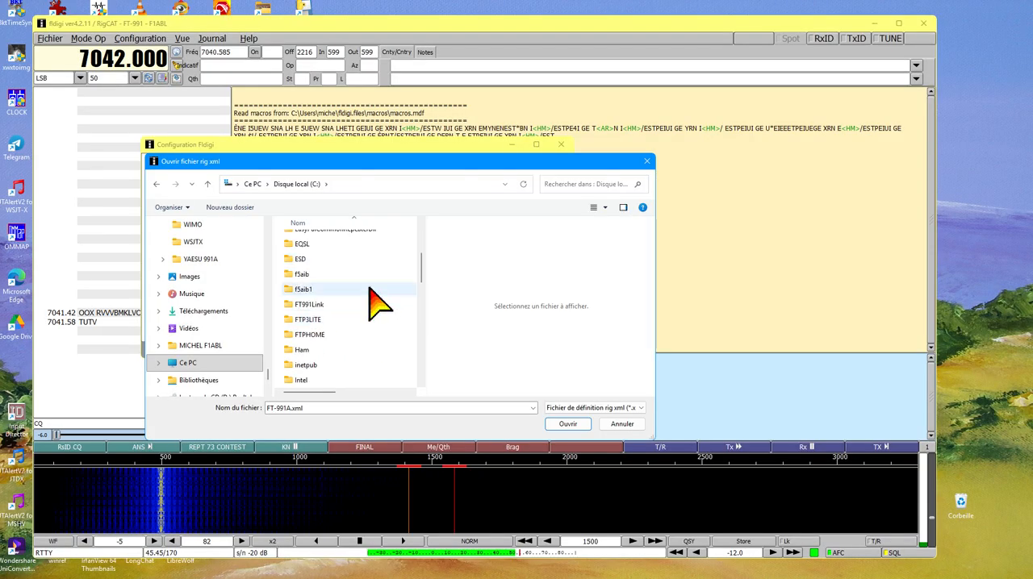
scroll(379, 302, "down", 6)
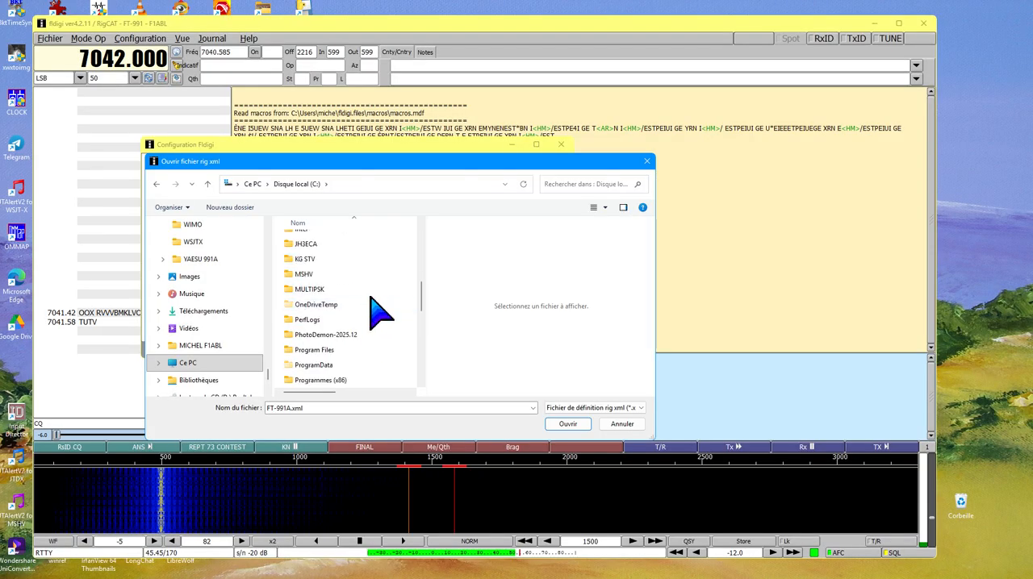
scroll(383, 314, "down", 2)
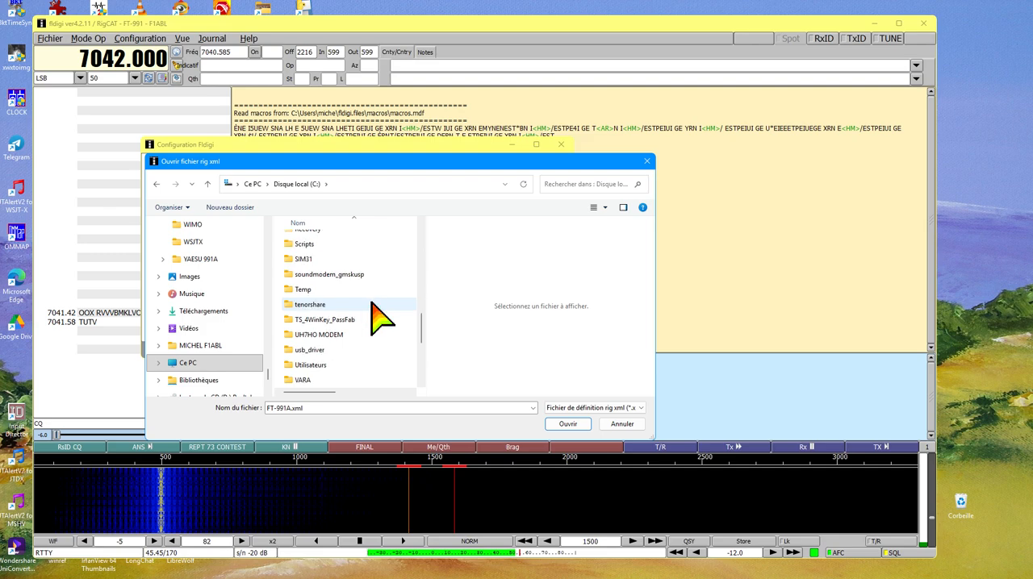
double_click(294, 365)
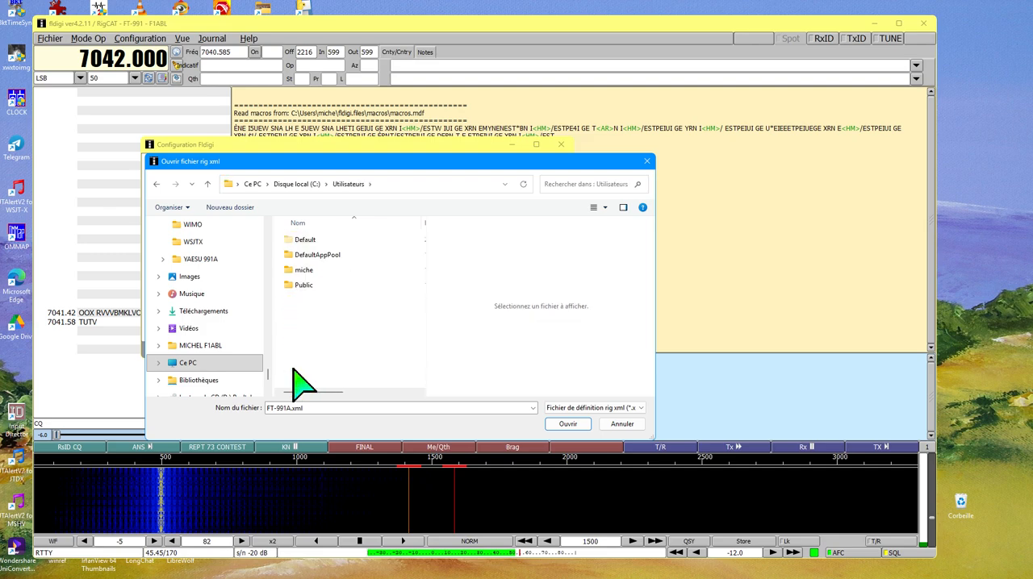
Browse through the user's profile folder to fldigi.files and its rigs folder, and load FT-991A.xml as the rig description file.
left_click(297, 275)
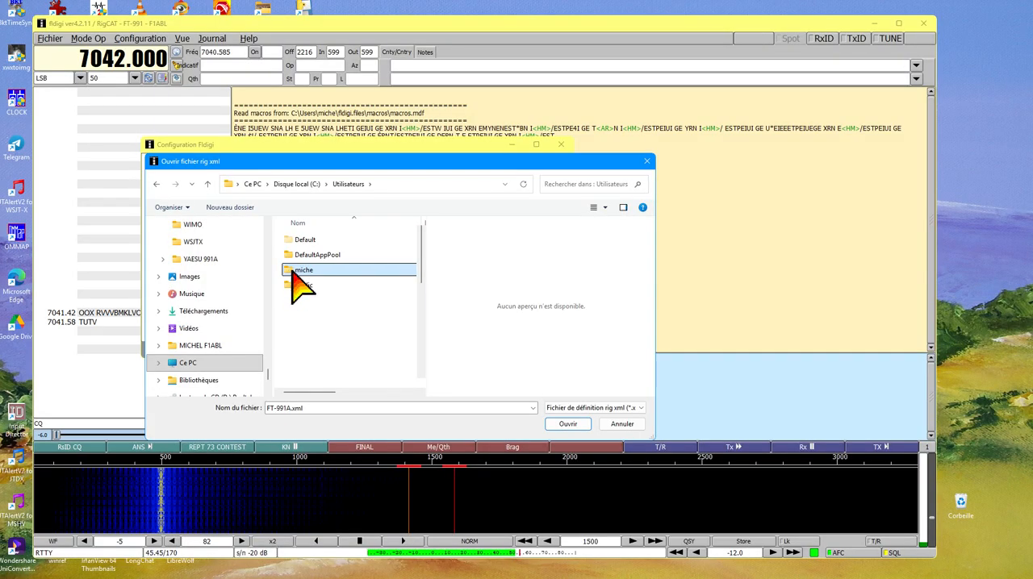
double_click(294, 274)
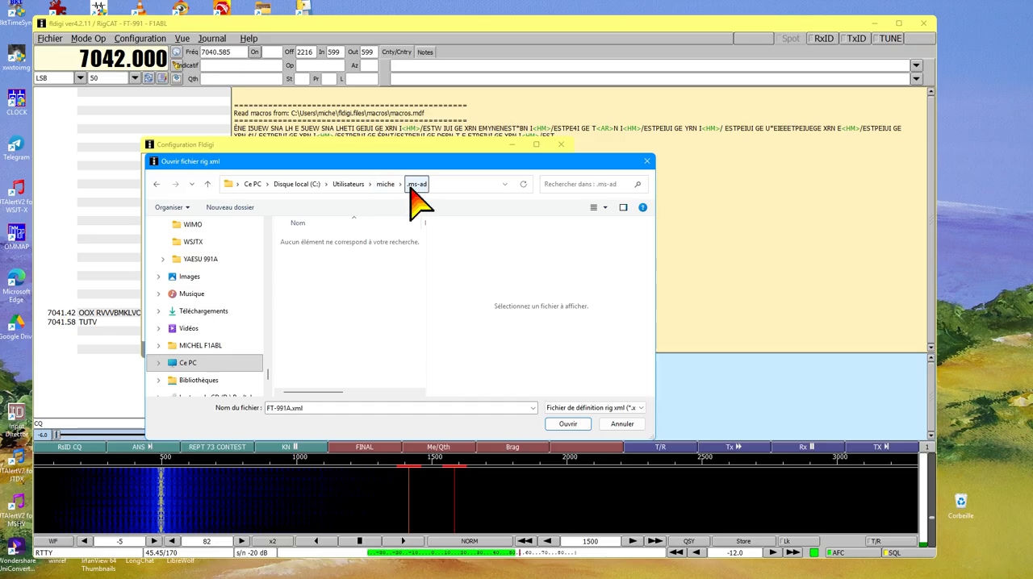
left_click(207, 185)
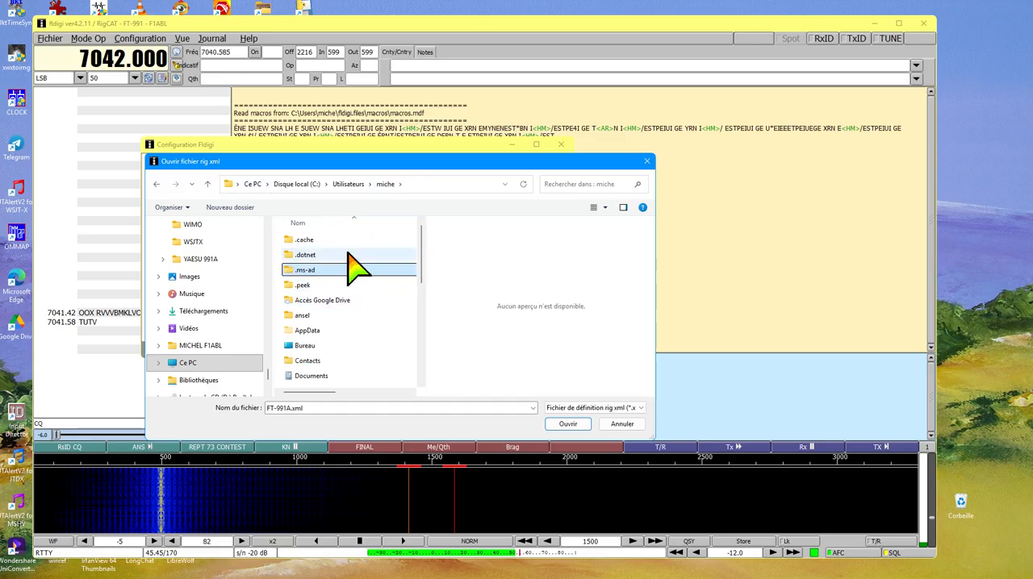
scroll(367, 287, "down", 3)
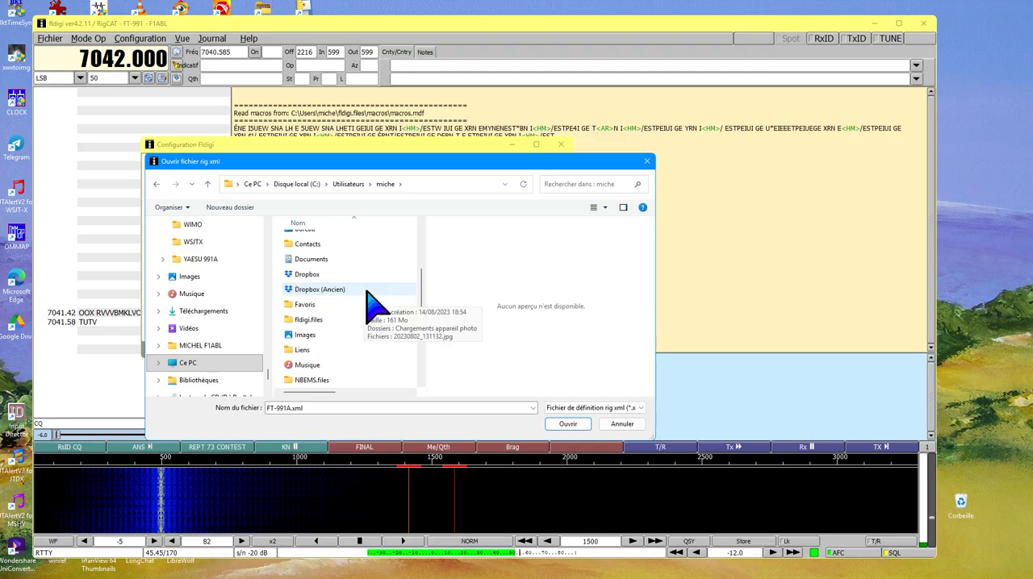
double_click(305, 319)
scroll(386, 270, "down", 1)
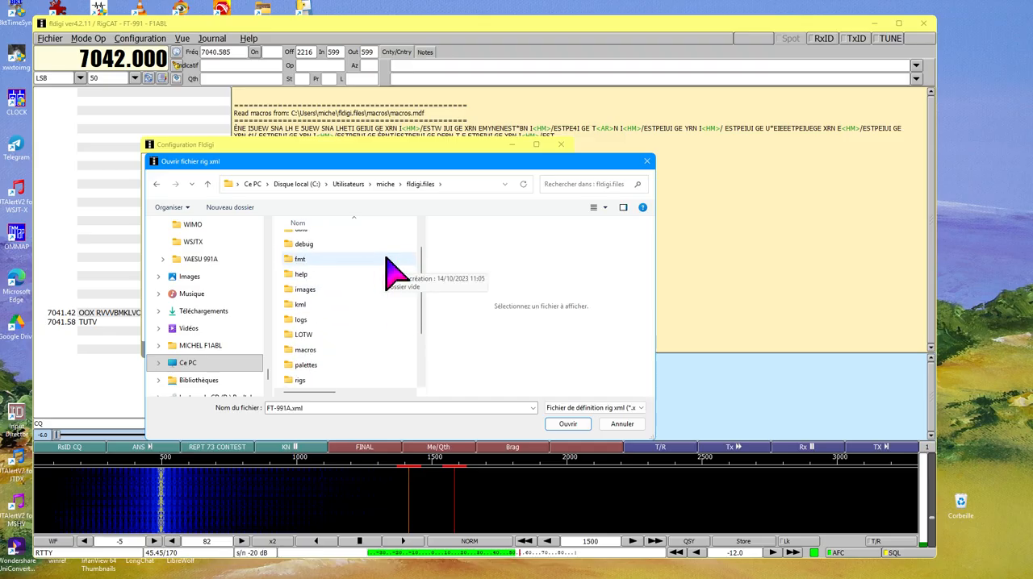
scroll(379, 283, "down", 1)
double_click(297, 349)
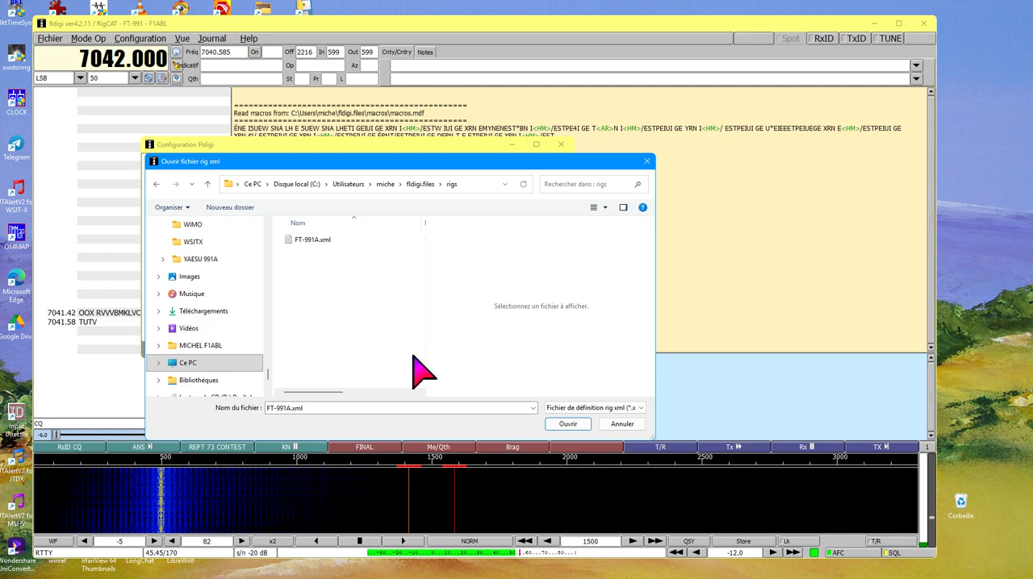
left_click(301, 246)
left_click(569, 425)
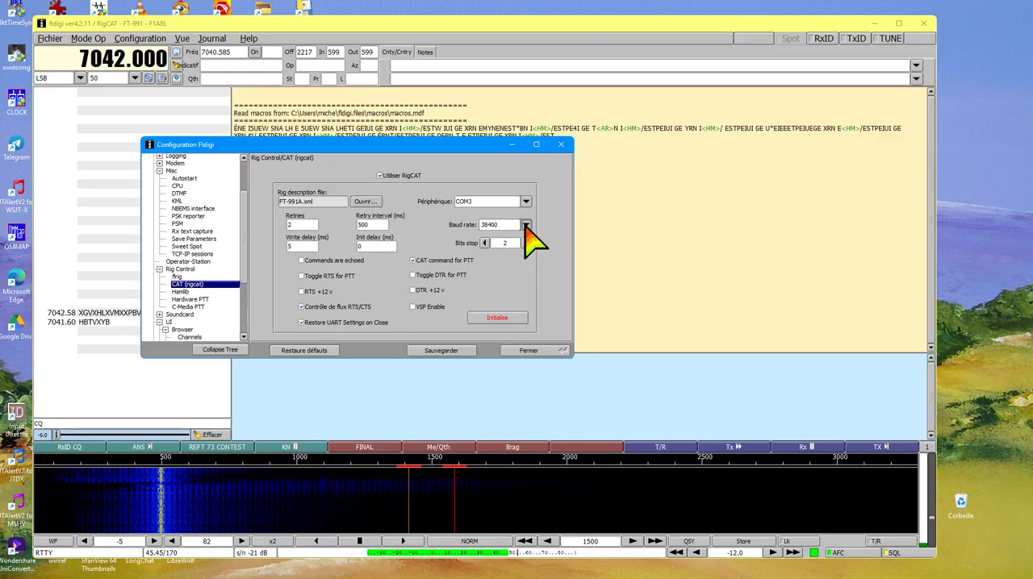
Set the RigCAT baud rate to 9600 and test CAT control by tuning the main frequency display to 7043.000.
left_click(525, 225)
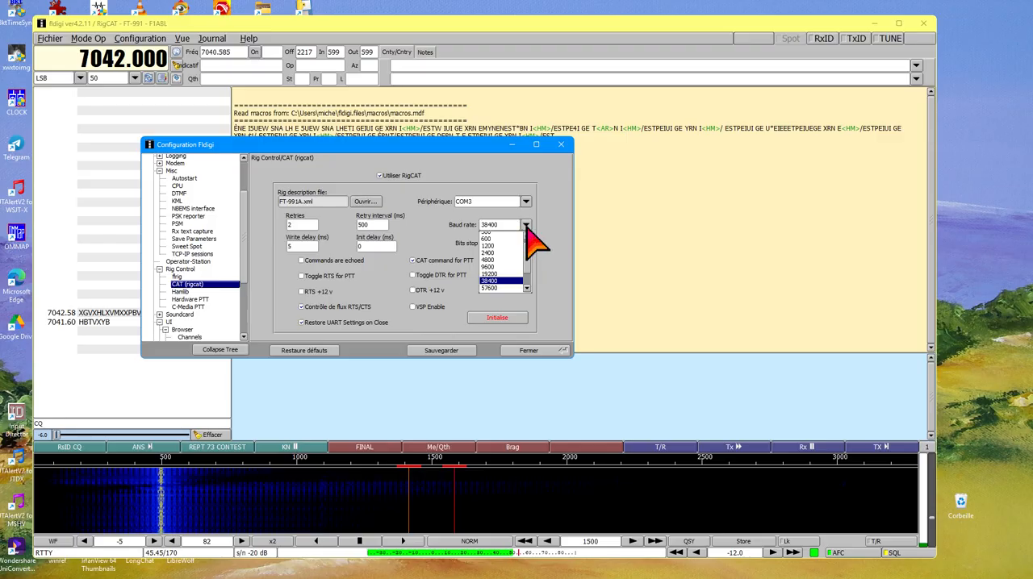
left_click(494, 267)
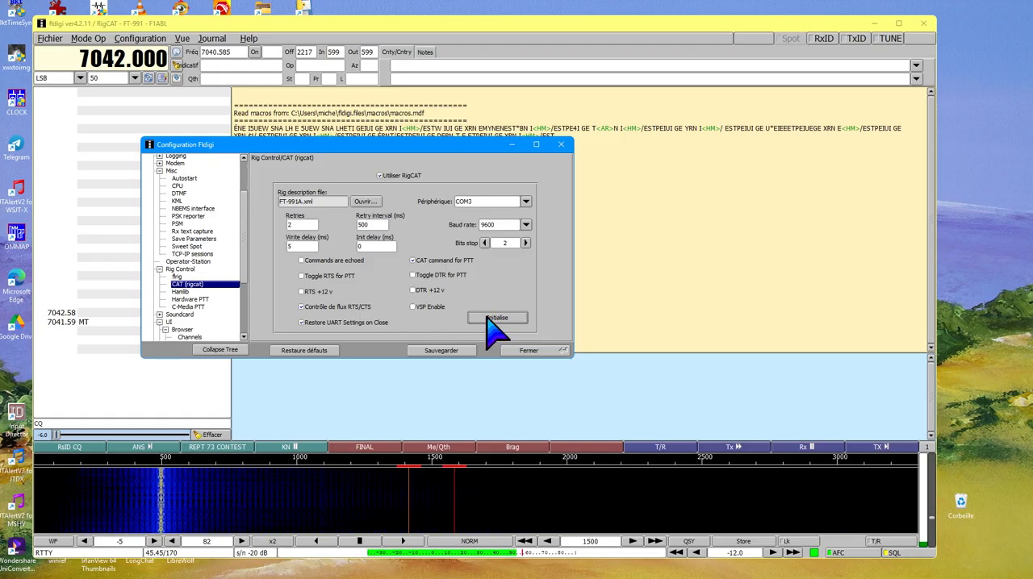
left_click(121, 58)
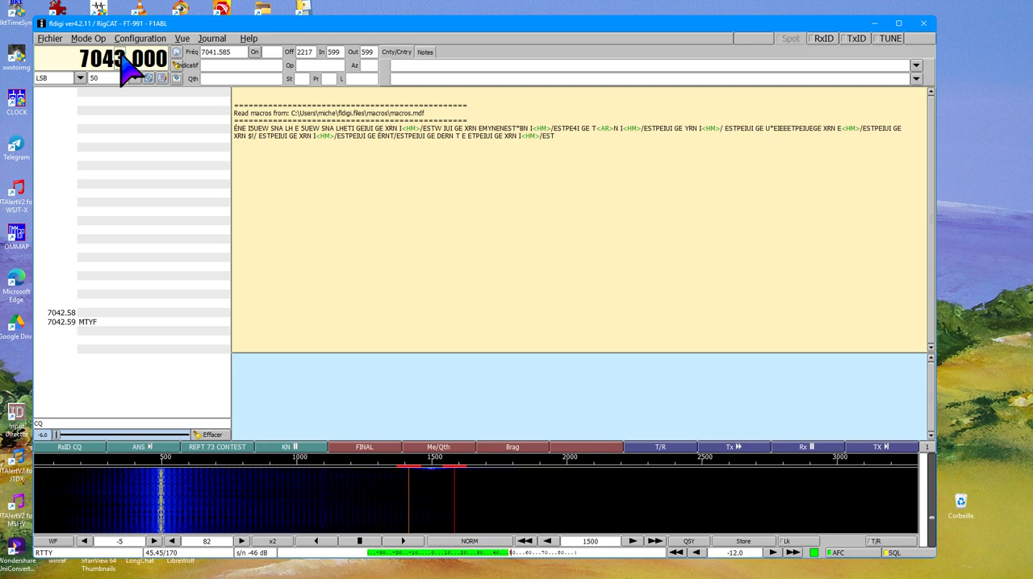
left_click(121, 58)
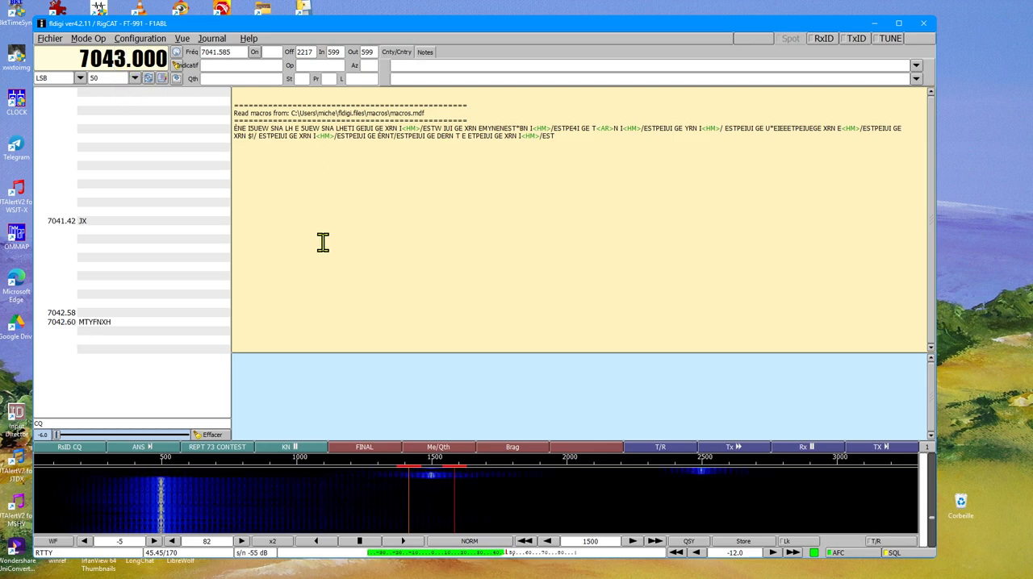
Return to the configuration dialog, review the capture and output devices on the Soundcard Devices page, and close the dialog.
mouse_move(253, 567)
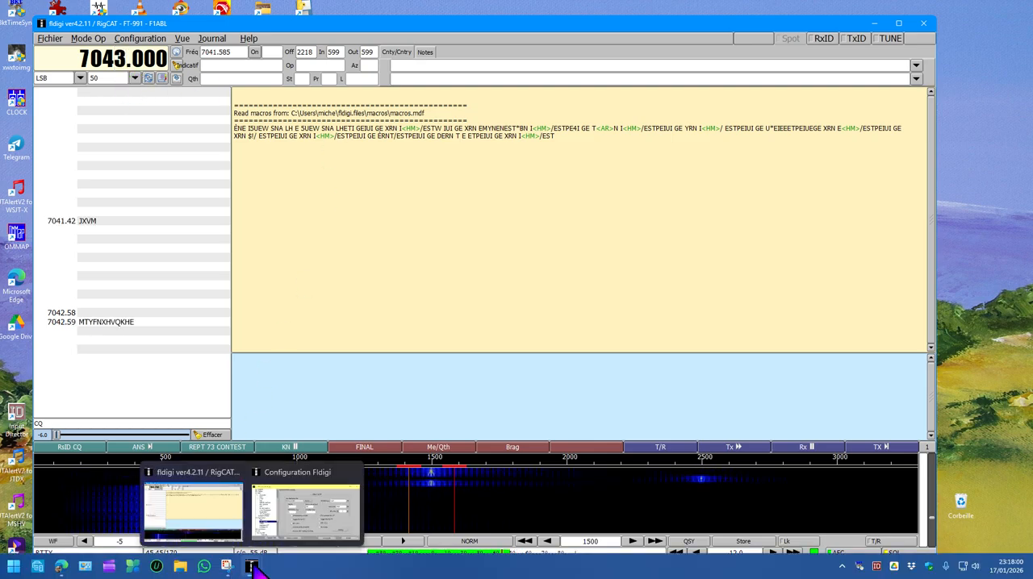
left_click(302, 528)
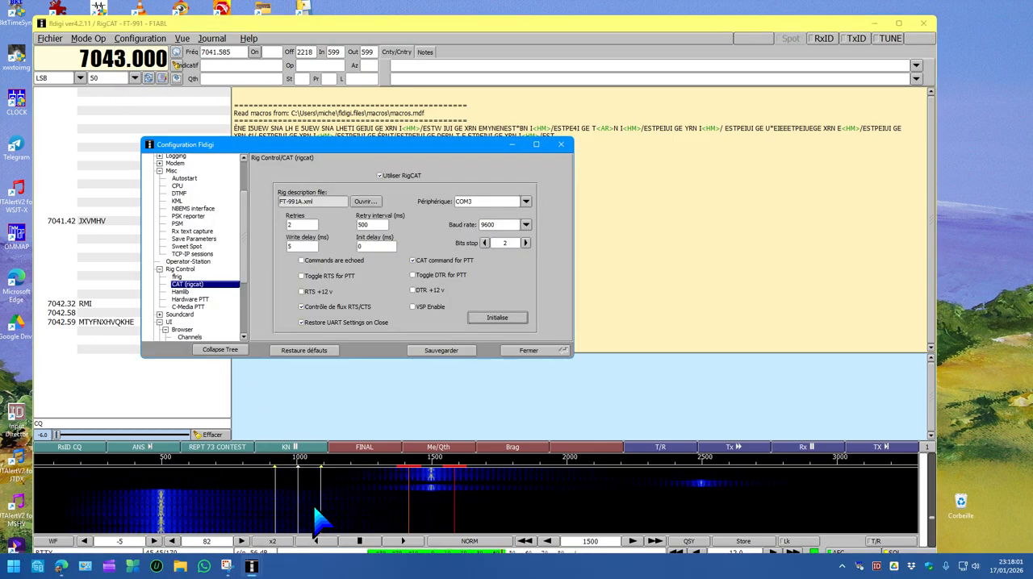
left_click(166, 314)
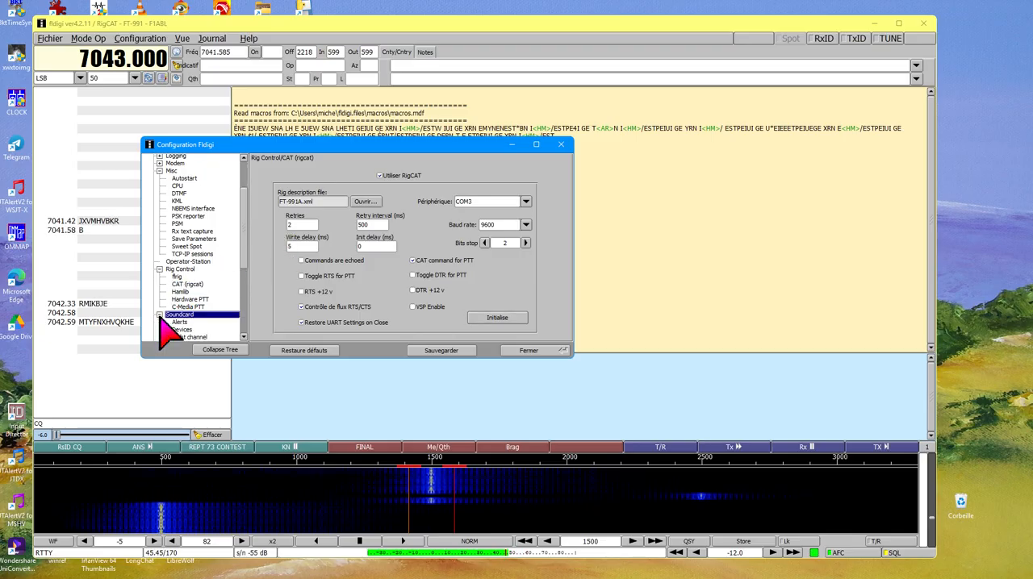
scroll(227, 283, "down", 2)
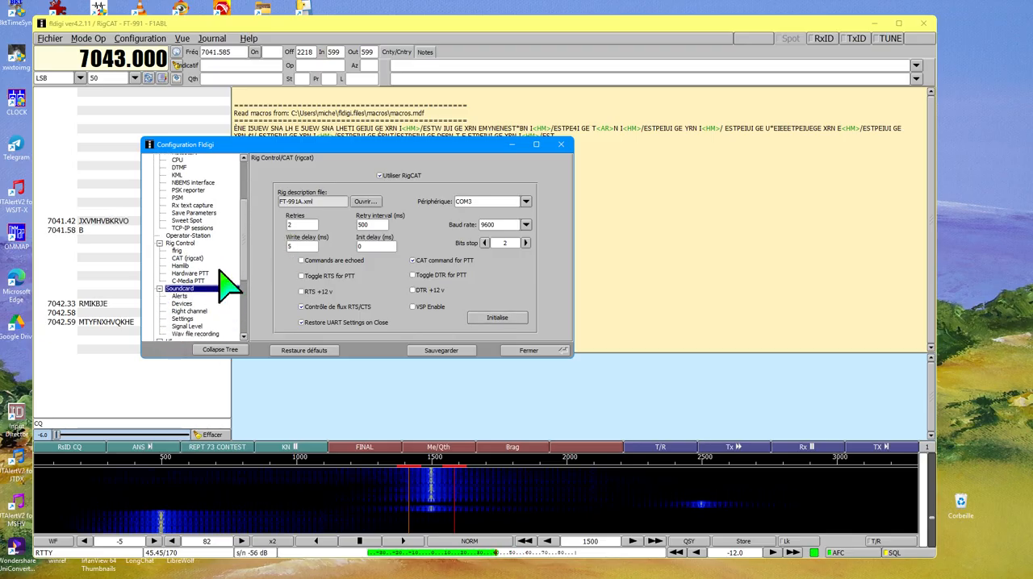
left_click(181, 304)
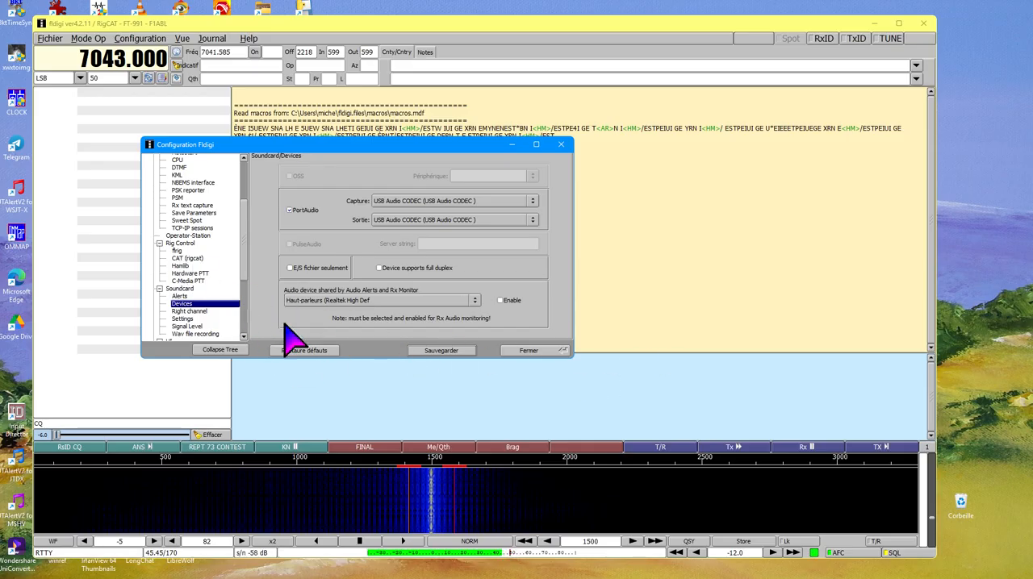
left_click(529, 351)
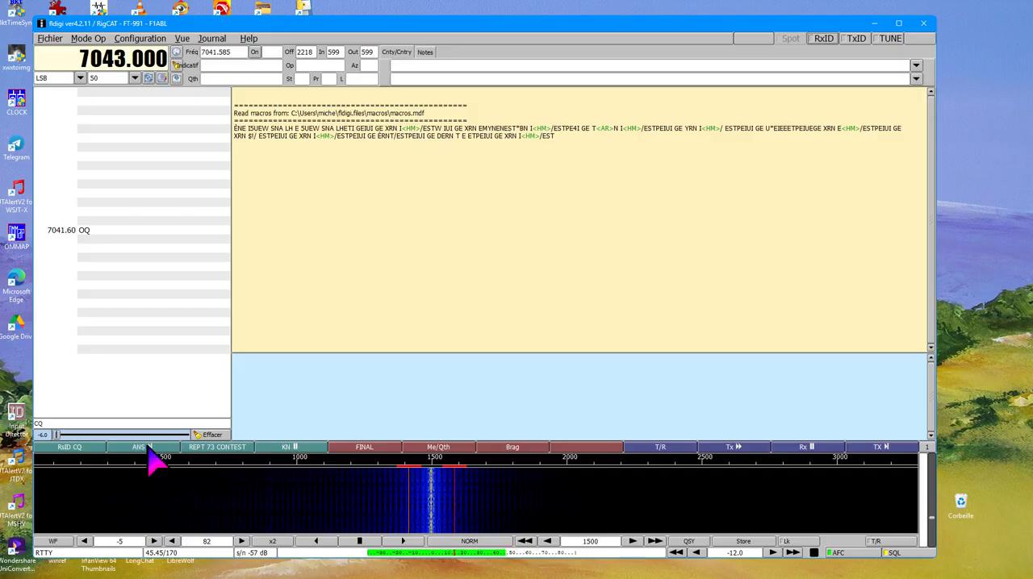
Reopen the configuration dialog, tidy the Soundcard and Rig Control branches, and review the Operator-Station page.
left_click(140, 39)
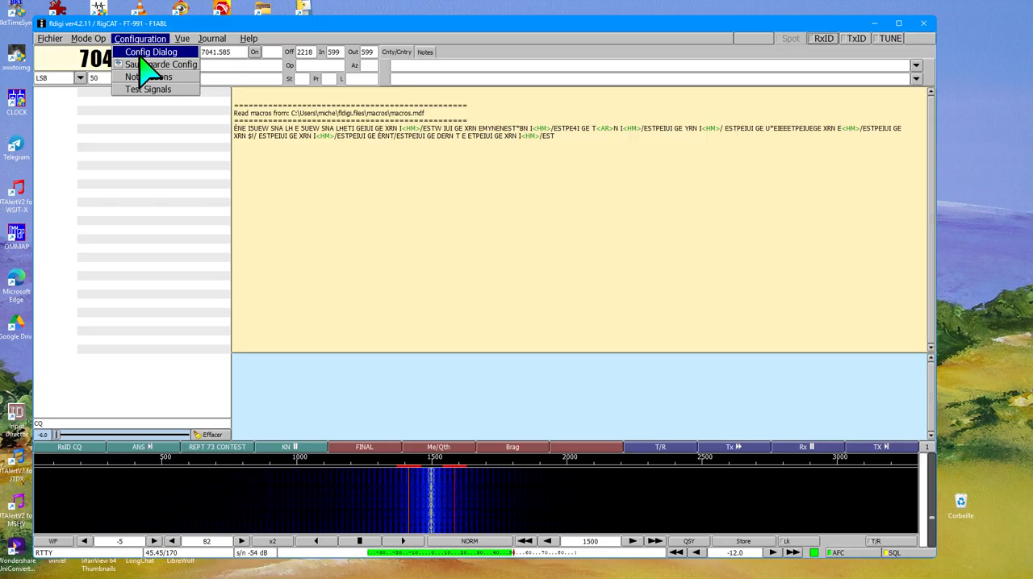
left_click(147, 52)
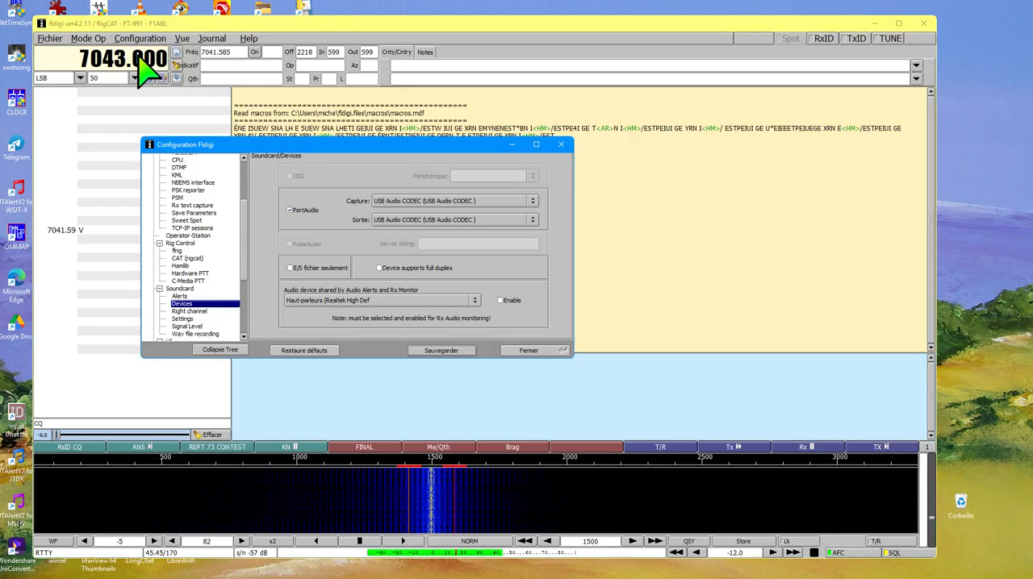
left_click(160, 289)
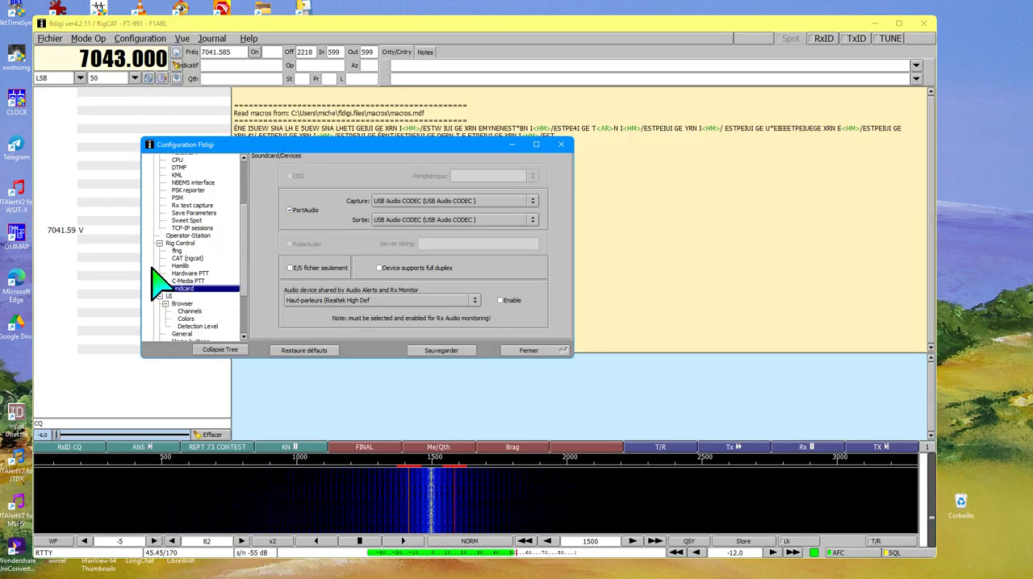
left_click(161, 243)
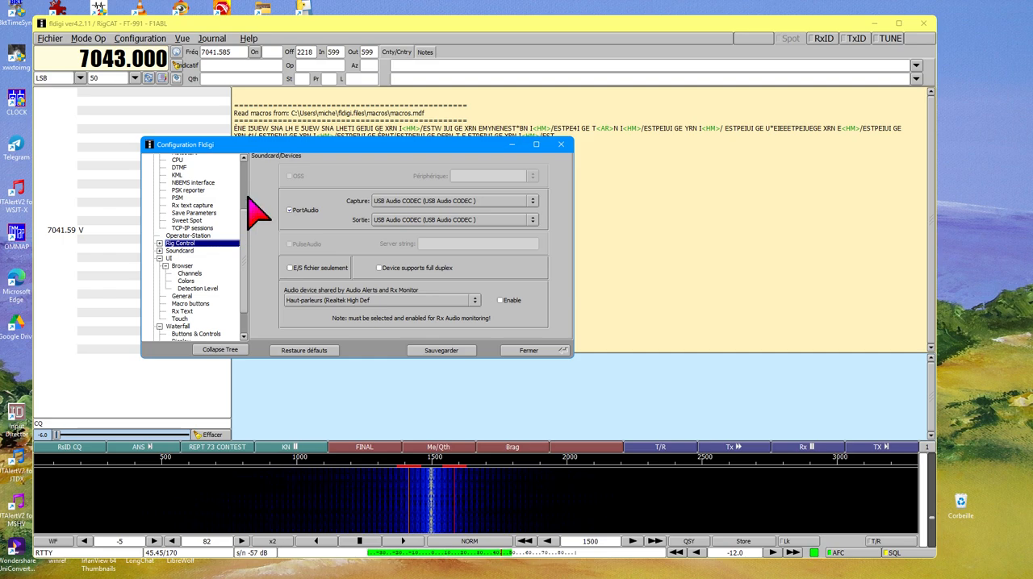
left_click_drag(244, 217, 244, 172)
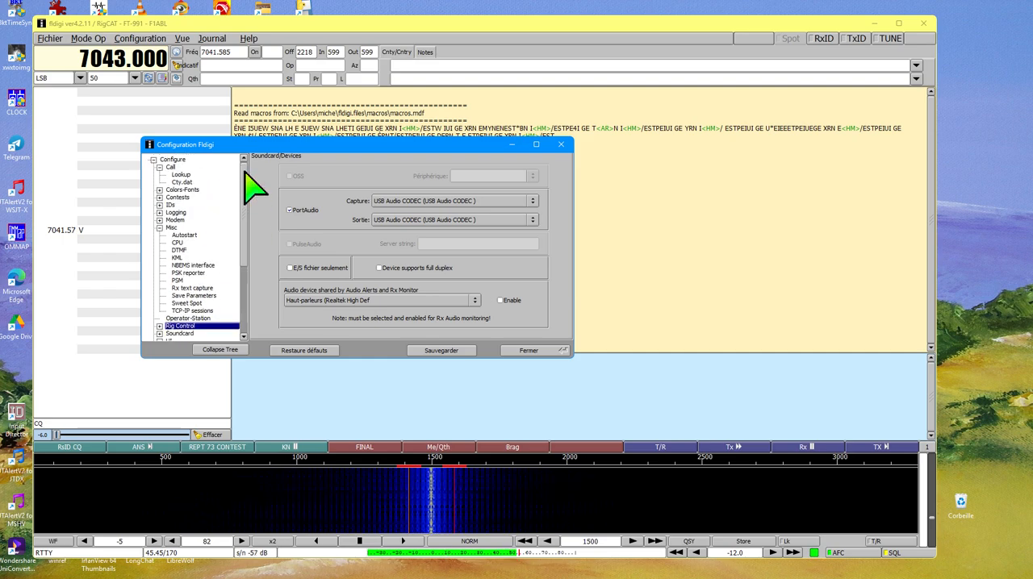
left_click(160, 190)
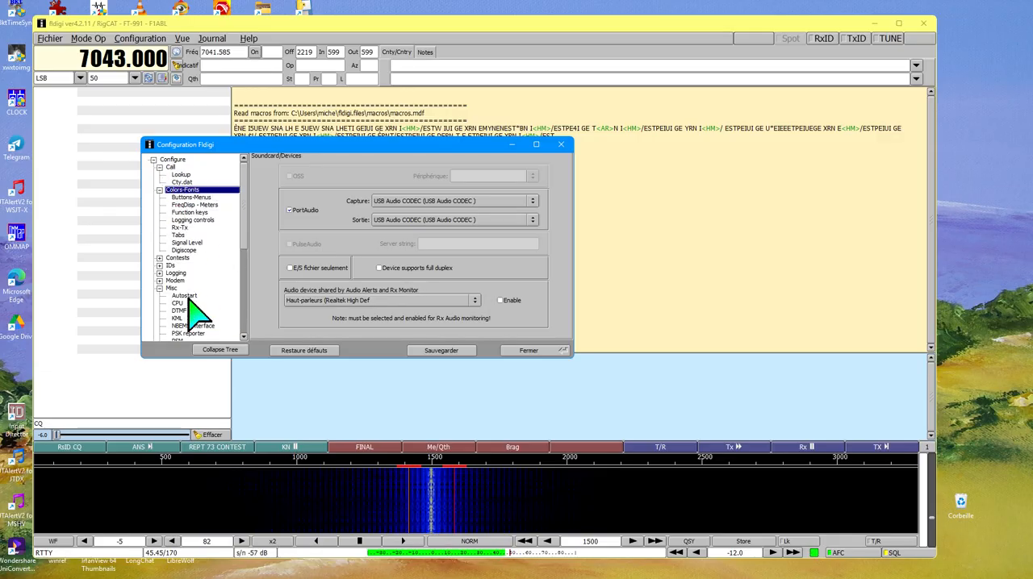
scroll(228, 258, "down", 1)
scroll(225, 250, "down", 2)
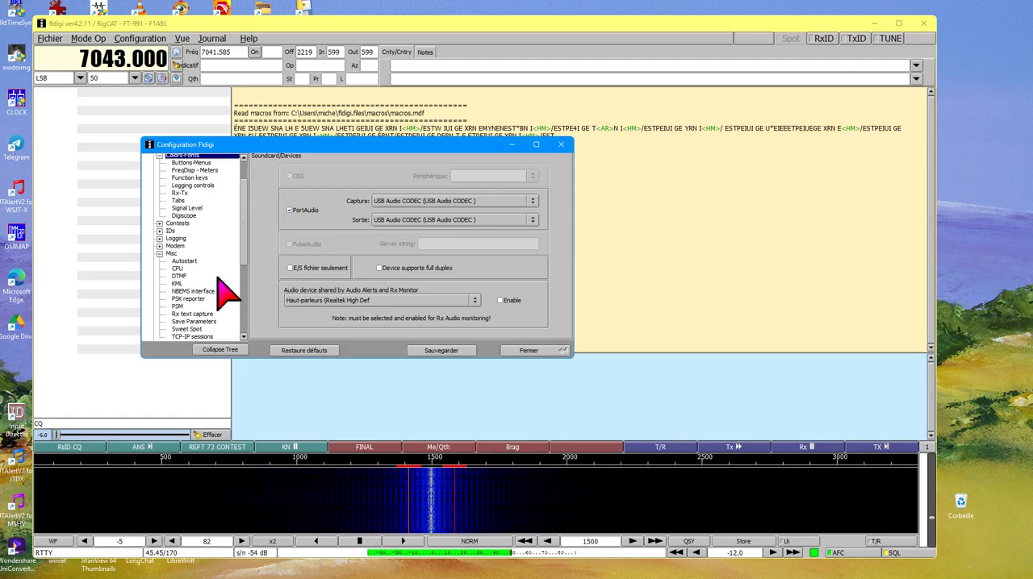
left_click(187, 318)
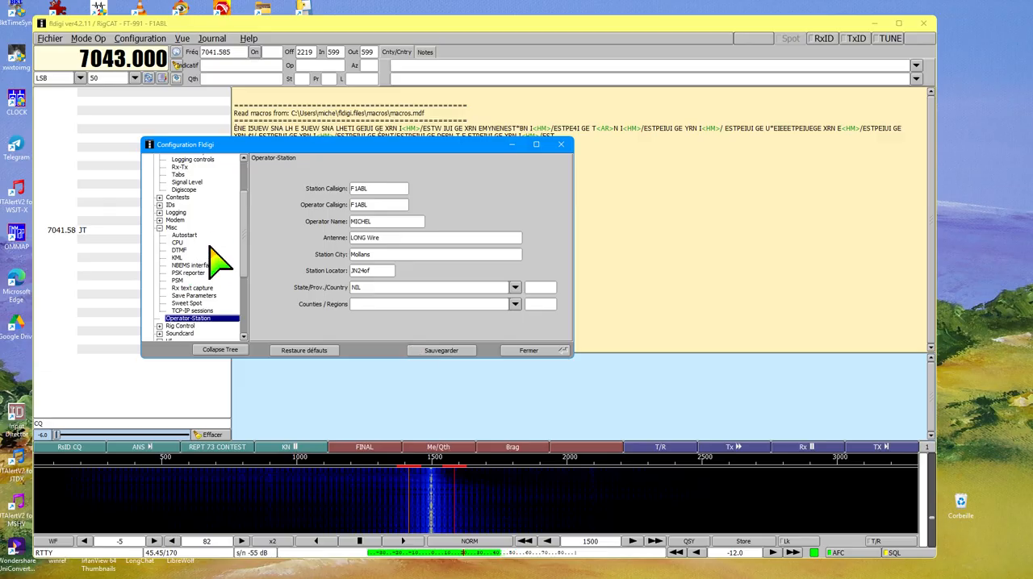
Review the Buttons-Menus, FreqDisp - Meters and Function keys pages under Colors-Fonts, and save and close the configuration.
left_click(160, 228)
scroll(211, 283, "up", 2)
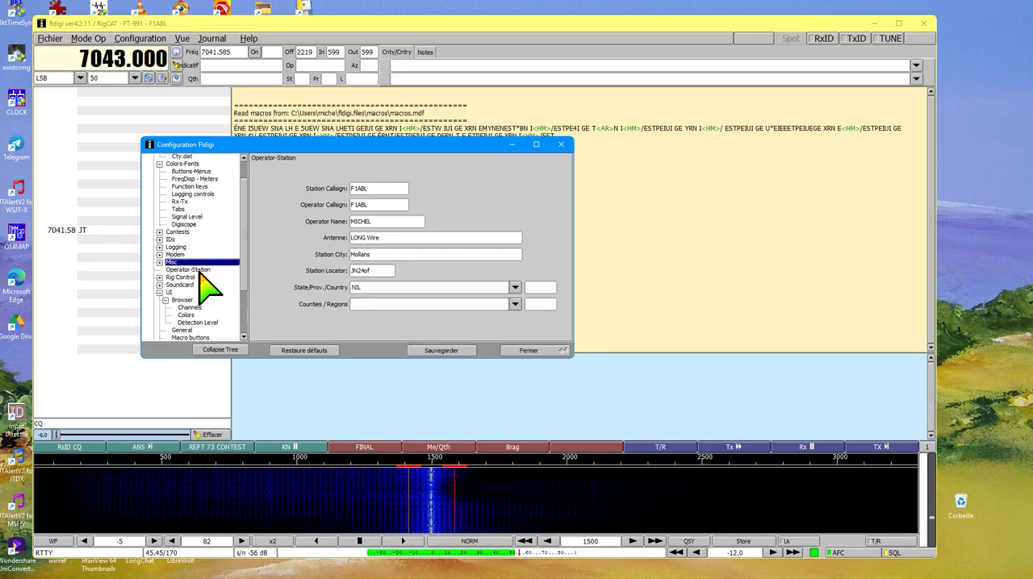
scroll(208, 284, "up", 1)
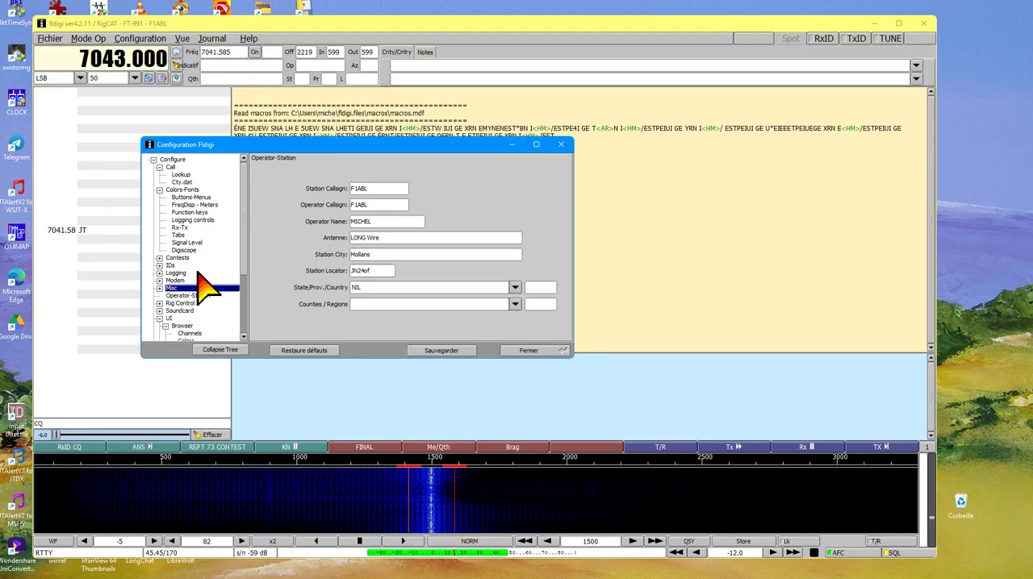
left_click(191, 198)
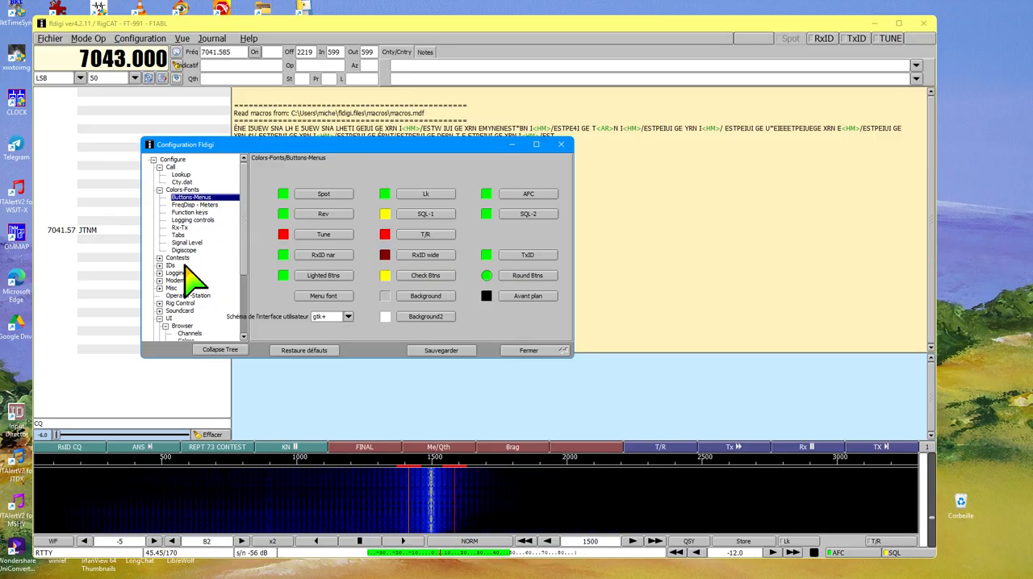
left_click(191, 204)
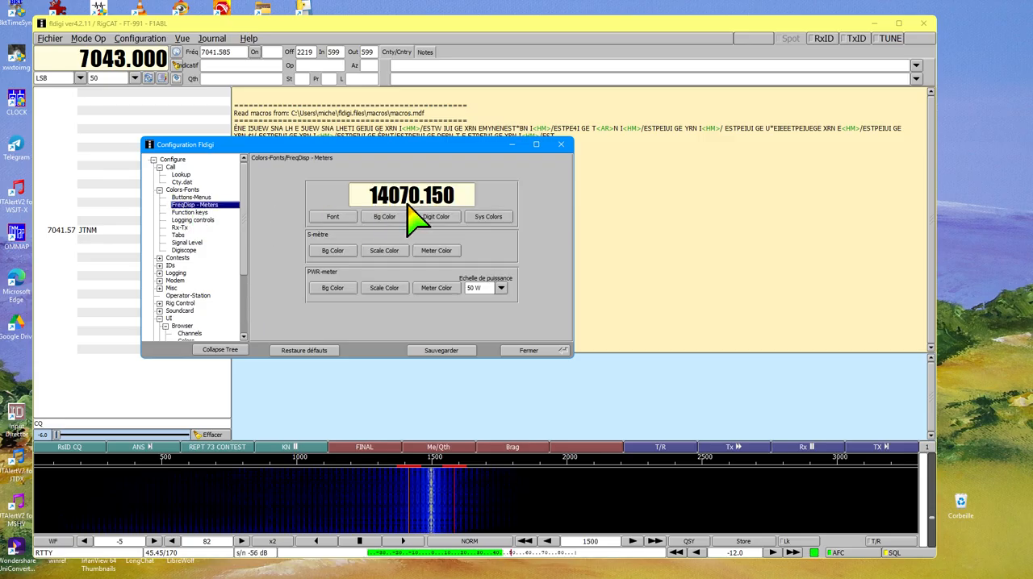
left_click(187, 212)
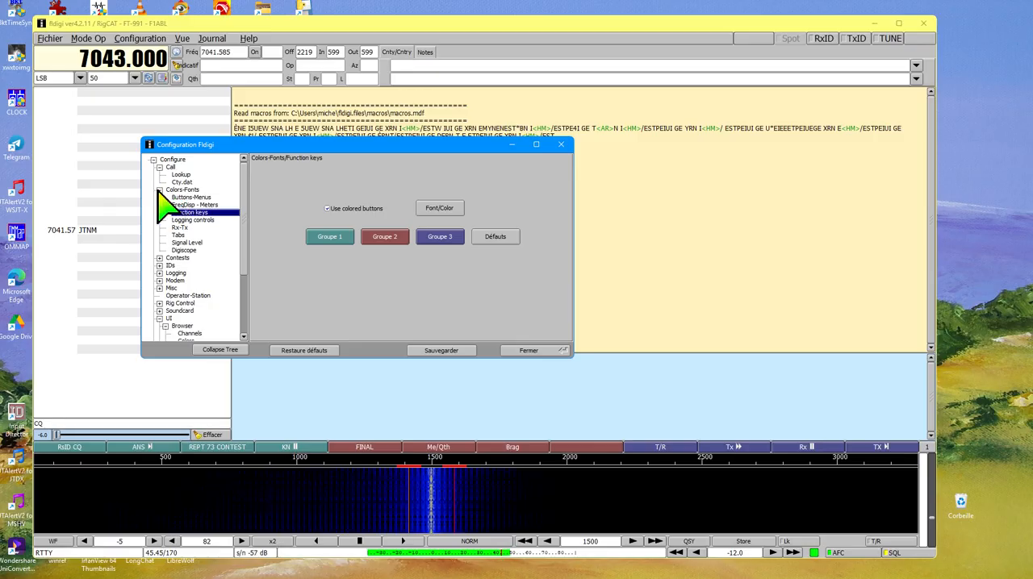
left_click(450, 352)
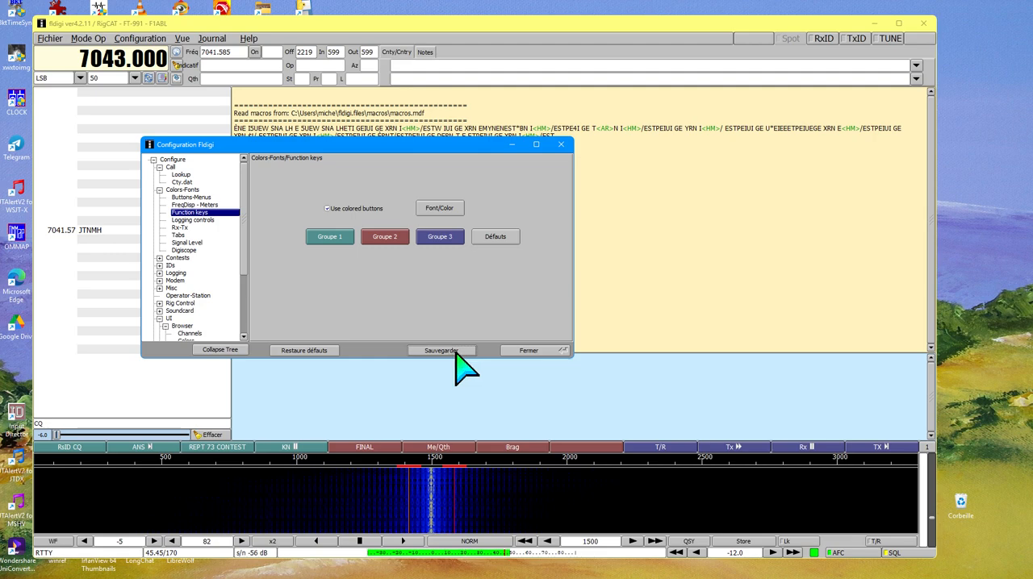
left_click(536, 351)
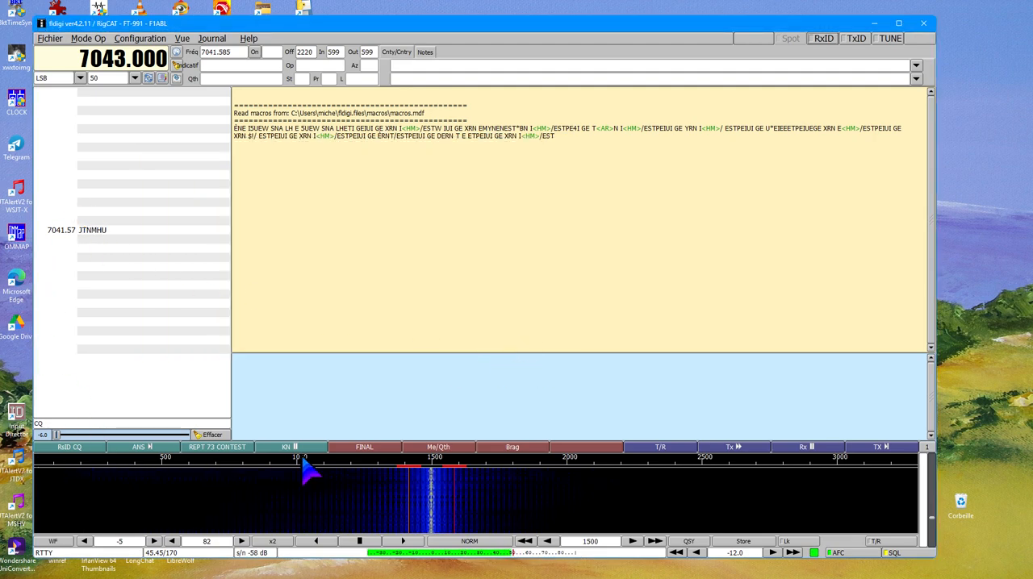
Open the ANS macro in the macro editor and widen the editor window and its macro text area to show the full line.
right_click(137, 454)
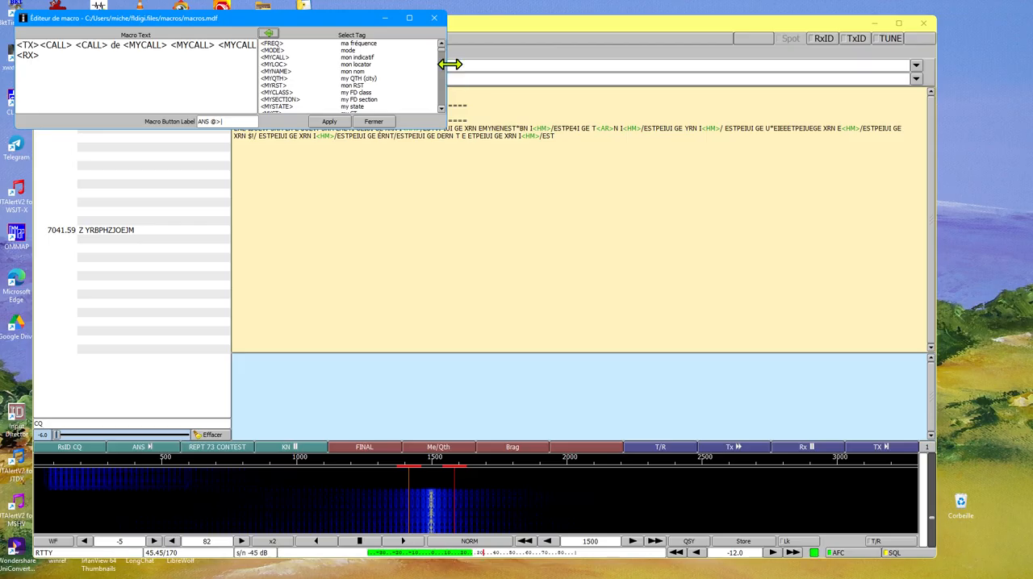
left_click_drag(451, 64, 792, 81)
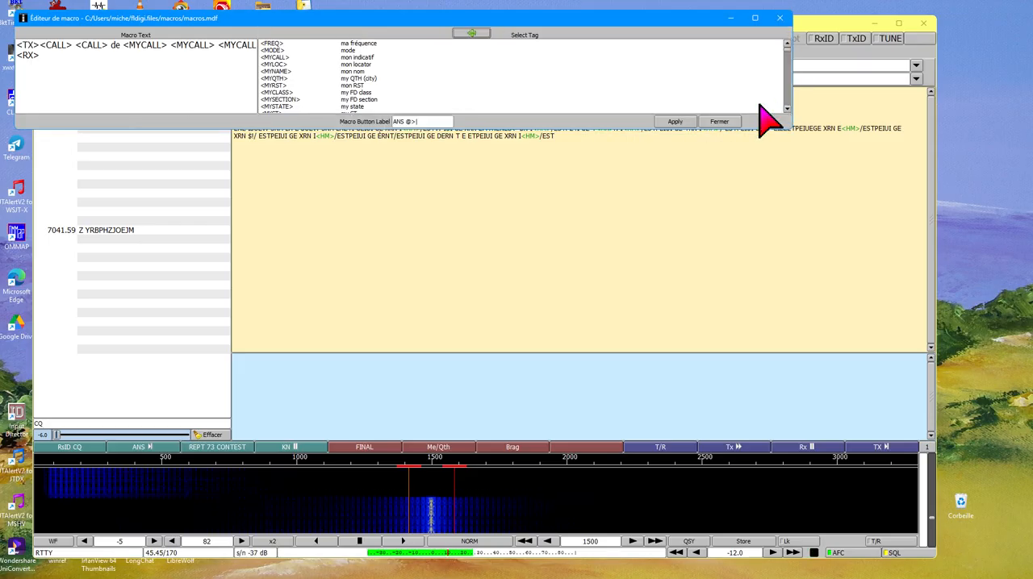
left_click_drag(258, 86, 339, 87)
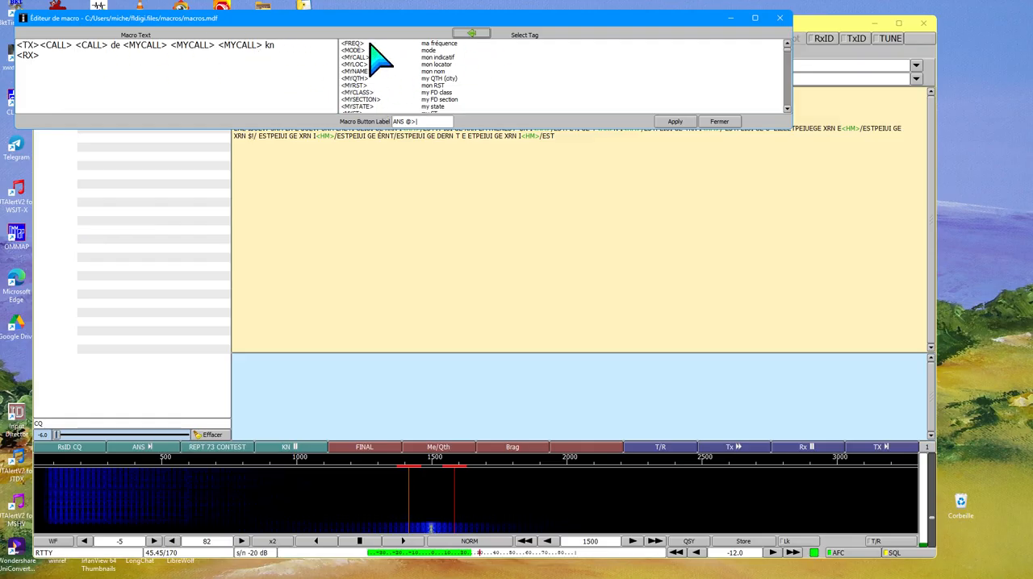
Look through the available macro tags and their descriptions, from own-station tags to other-station tags, and close the macro editor without applying changes.
scroll(391, 92, "down", 3)
left_click(405, 98)
scroll(407, 97, "down", 3)
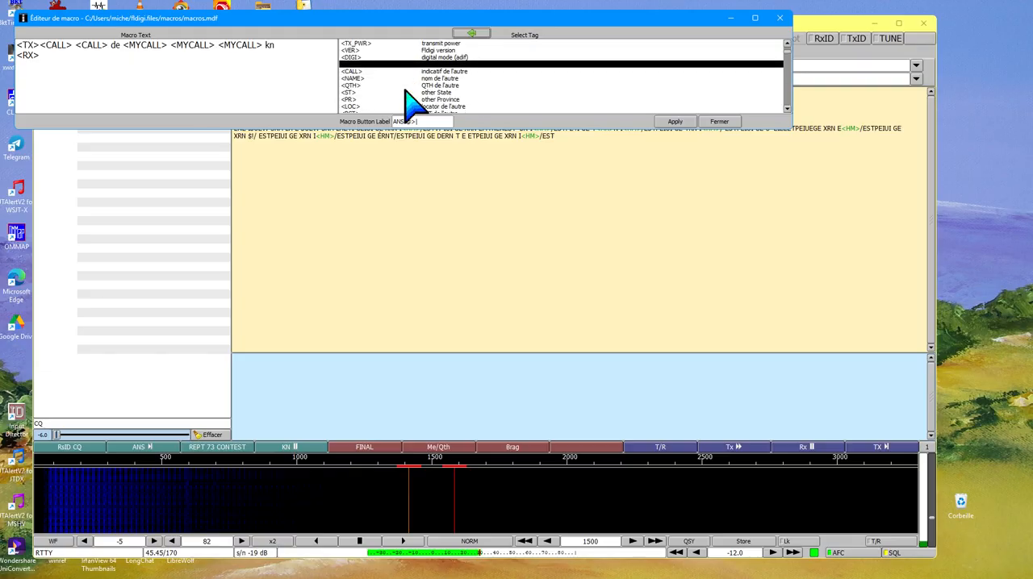
scroll(413, 95, "up", 5)
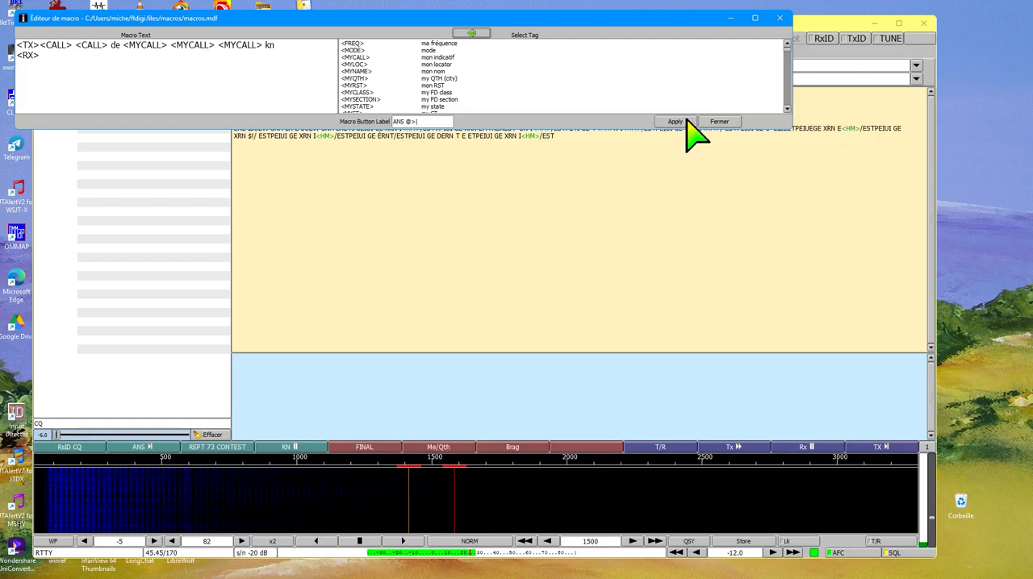
left_click(719, 122)
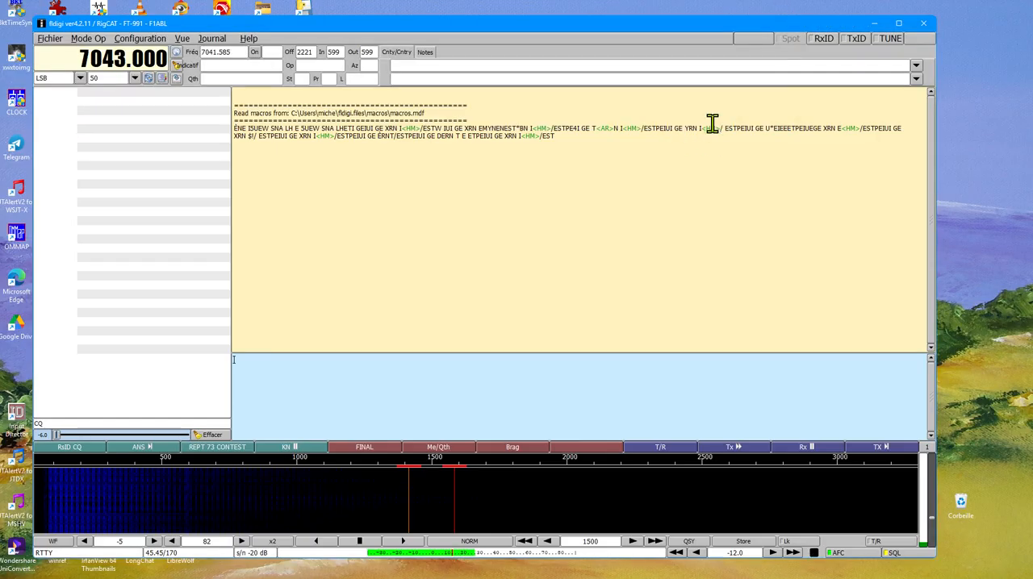
Transmit the ANS macro and place the cursor in the Indicatif field for the other station's callsign.
left_click(158, 449)
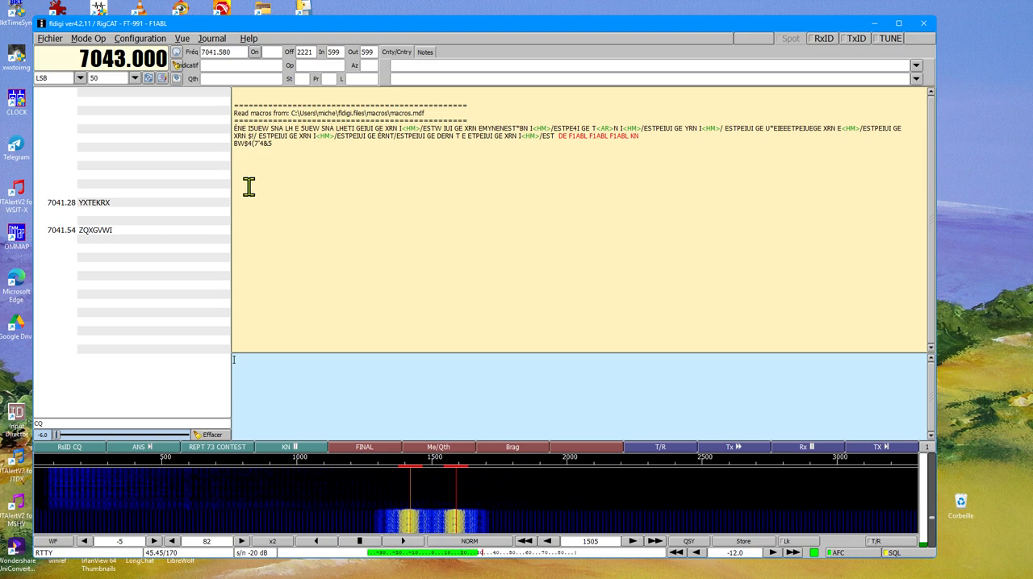
left_click(209, 65)
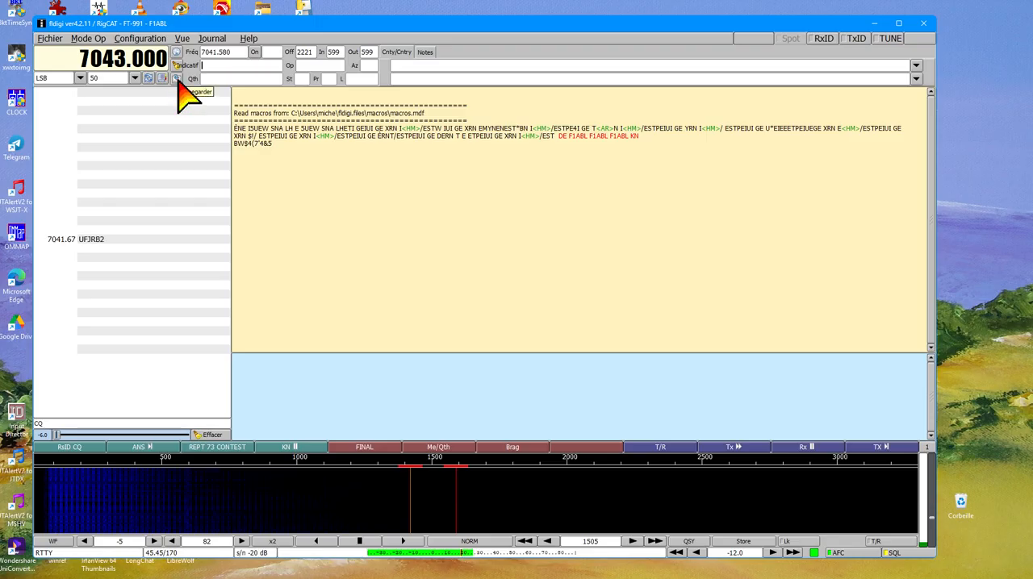
Open the logbook, review the recorded RTTY contacts, and close it.
left_click(212, 38)
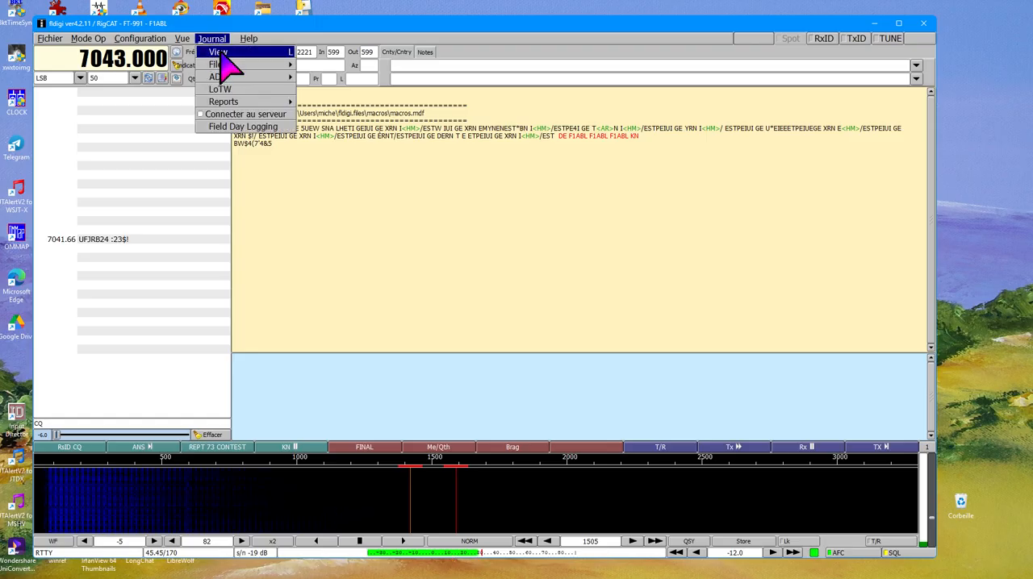
left_click(218, 52)
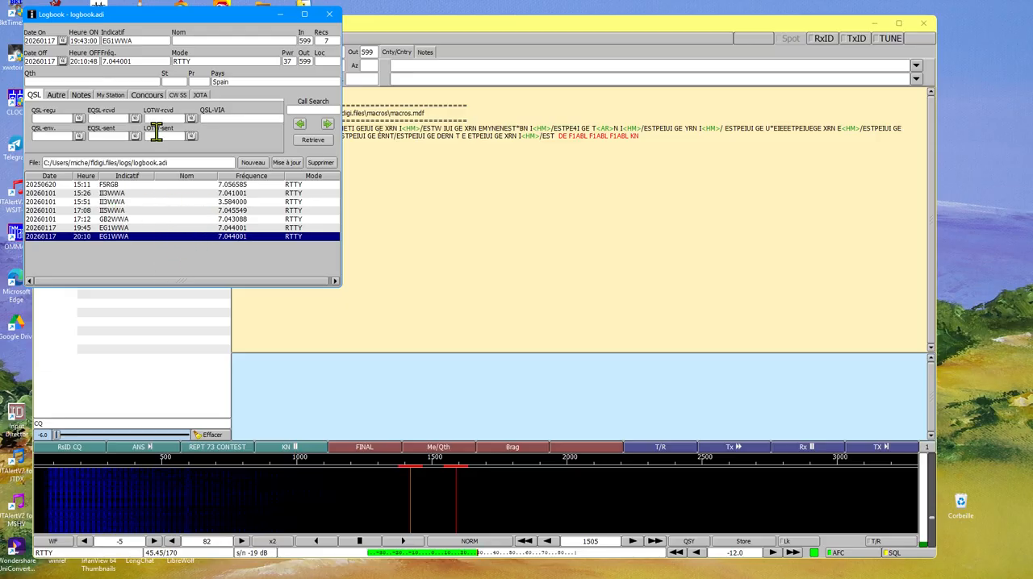
left_click(329, 15)
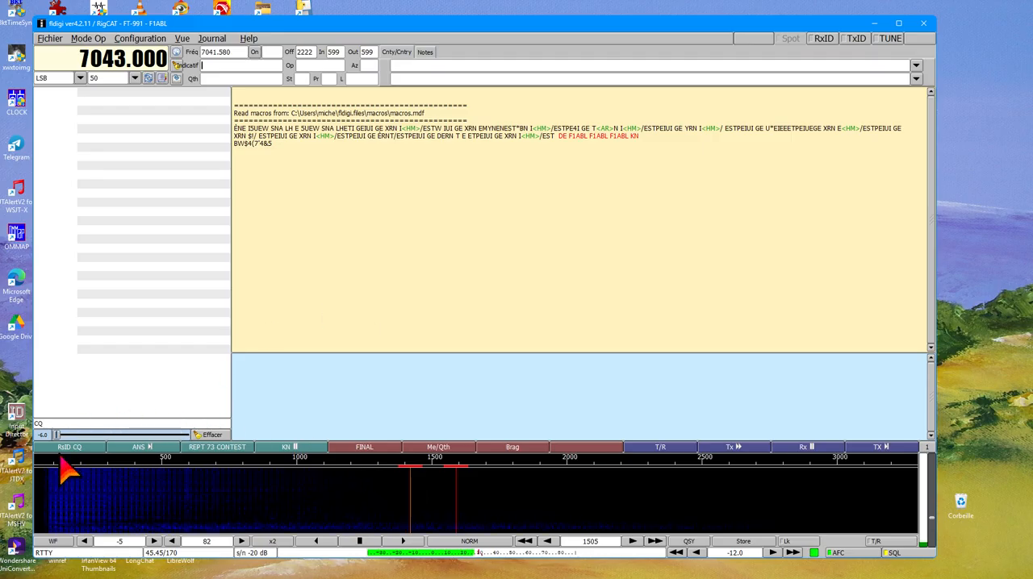
Open the REPT 73 CONTEST macro for editing, review its text, and close the editor without applying changes.
right_click(218, 448)
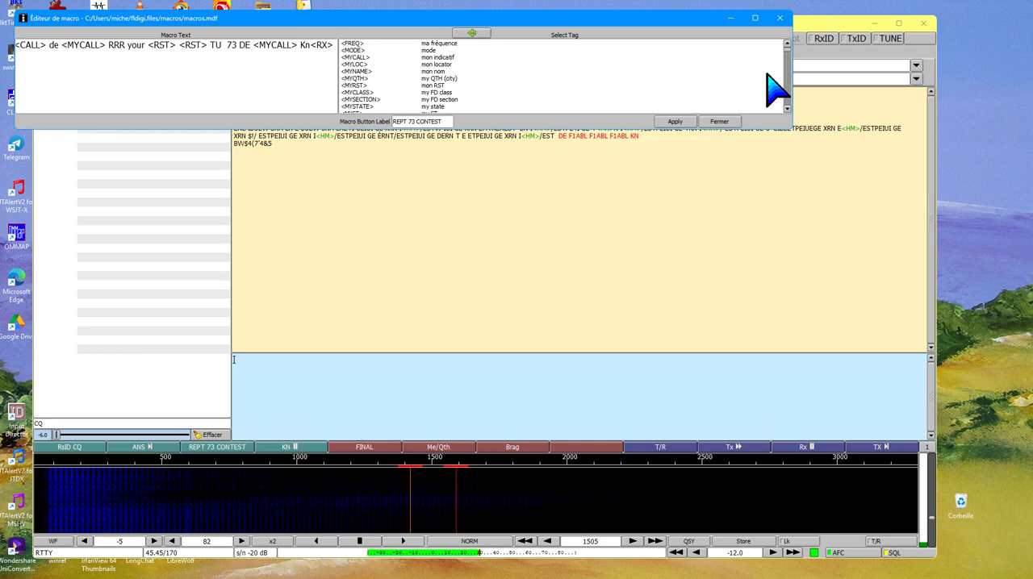
left_click(721, 123)
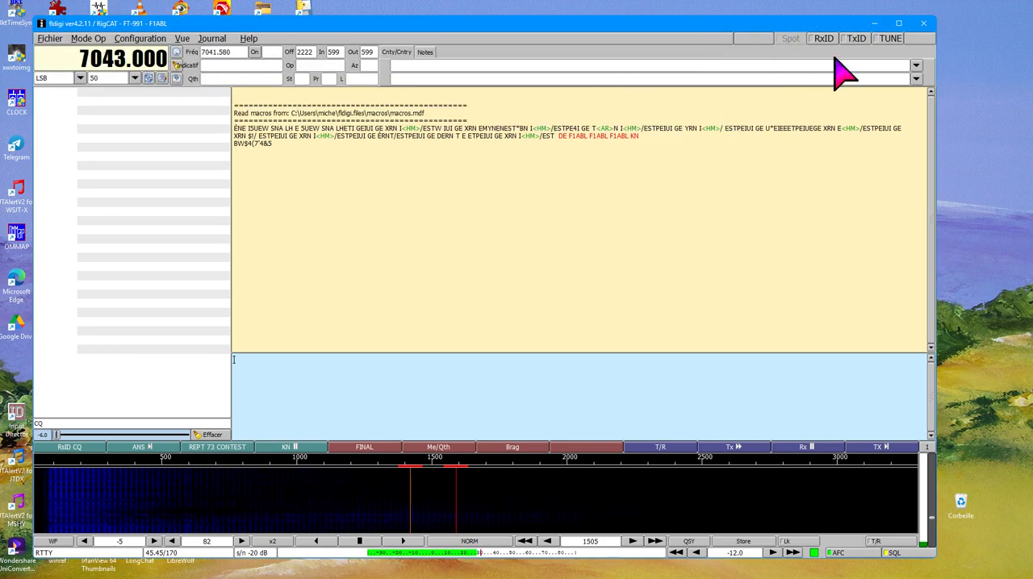
Quit the program, confirming the exit and saving the modified macros.
left_click(924, 27)
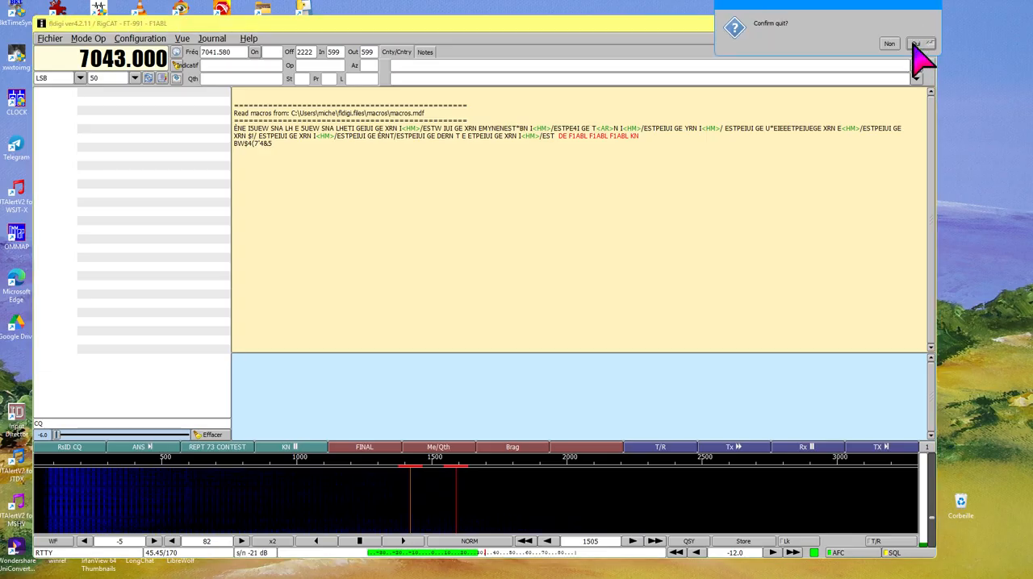
left_click(918, 44)
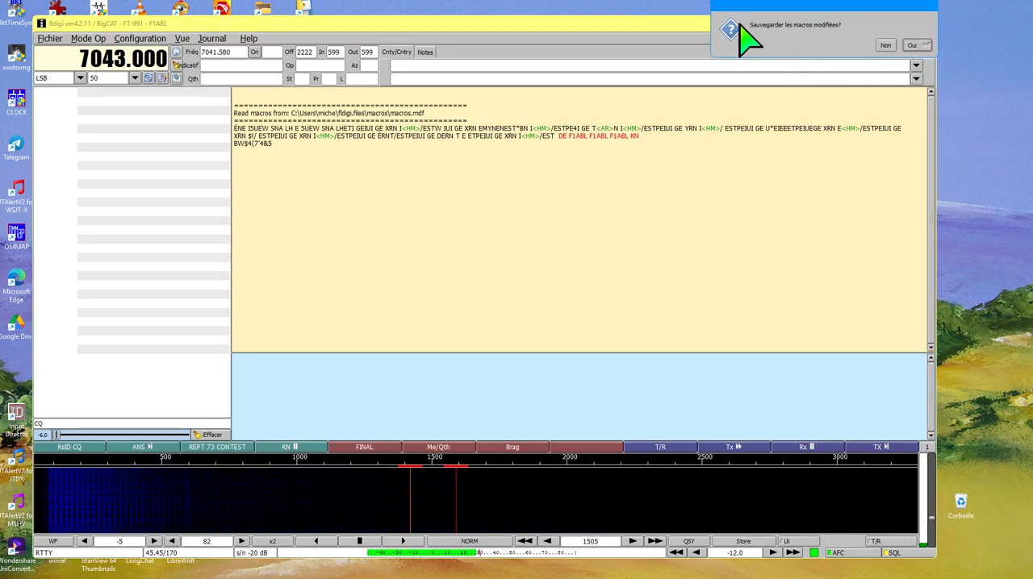
left_click(912, 47)
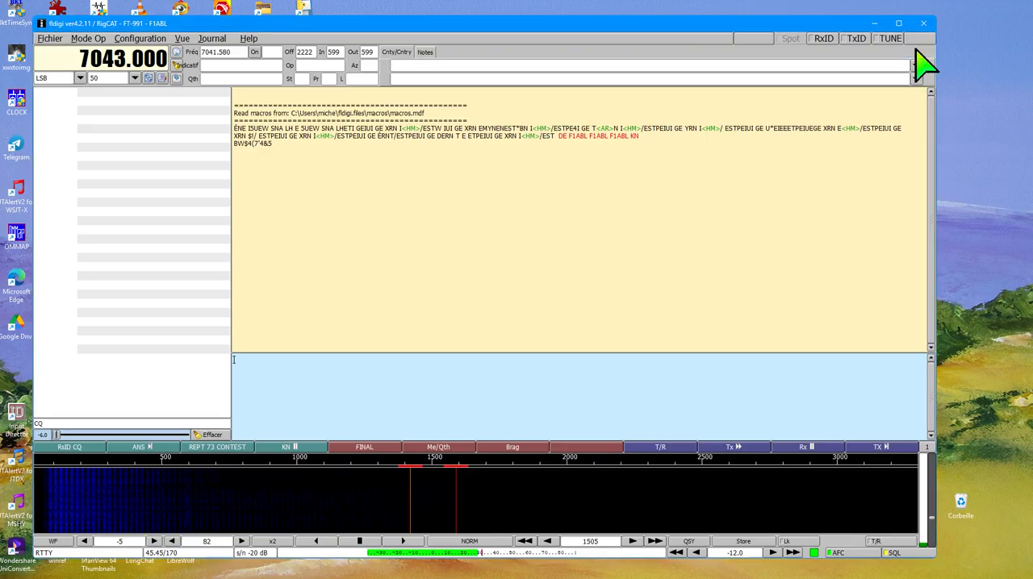